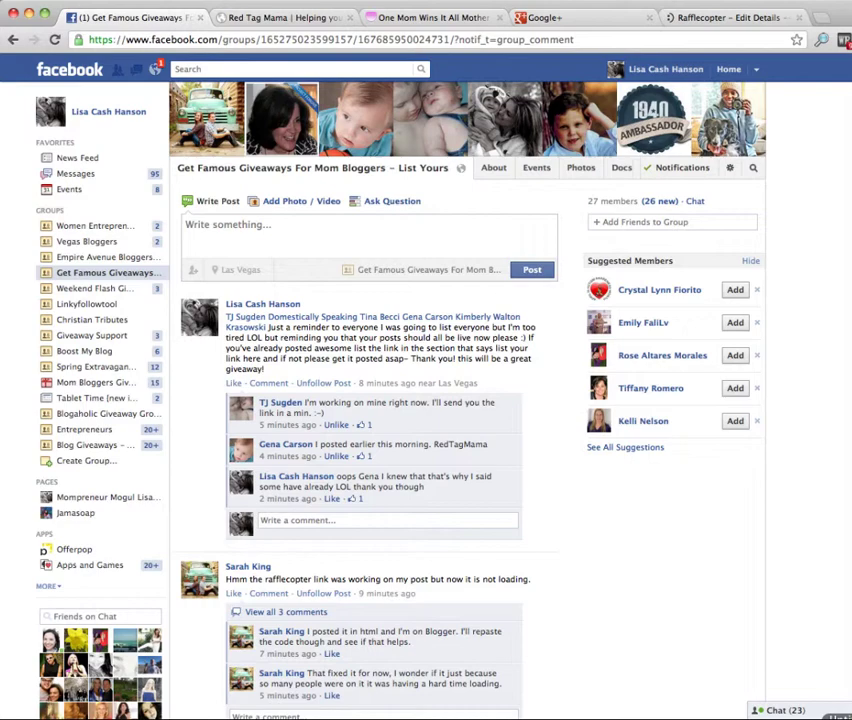
- Review the Mother Load Mother's Day giveaway post on the Mompreneur Mogul blog, including its rules, dates, prizes and sponsor list
click(420, 17)
scroll(491, 243, up, 10)
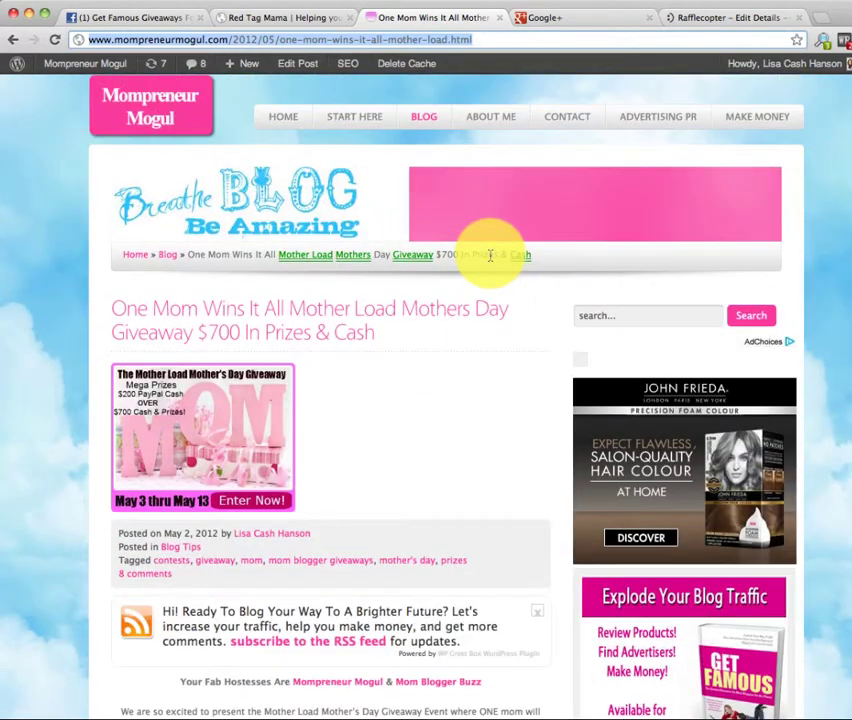
scroll(490, 256, down, 2)
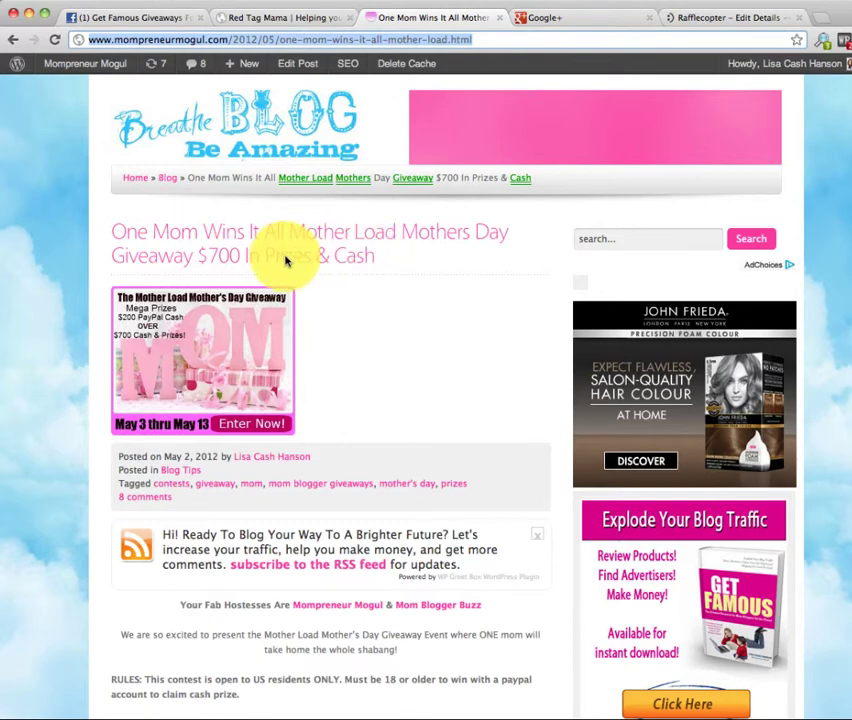
scroll(285, 260, down, 10)
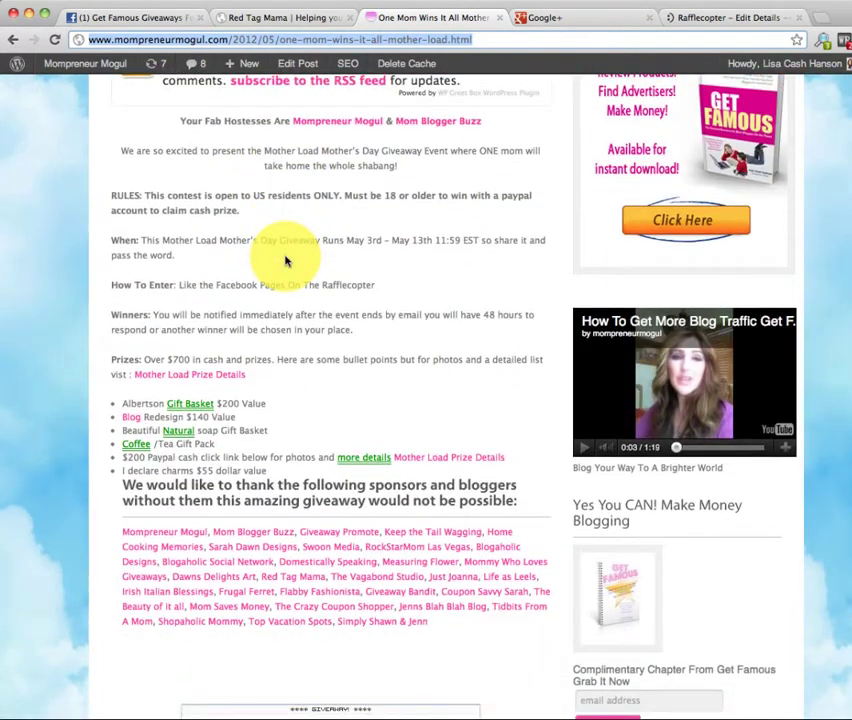
scroll(285, 260, down, 4)
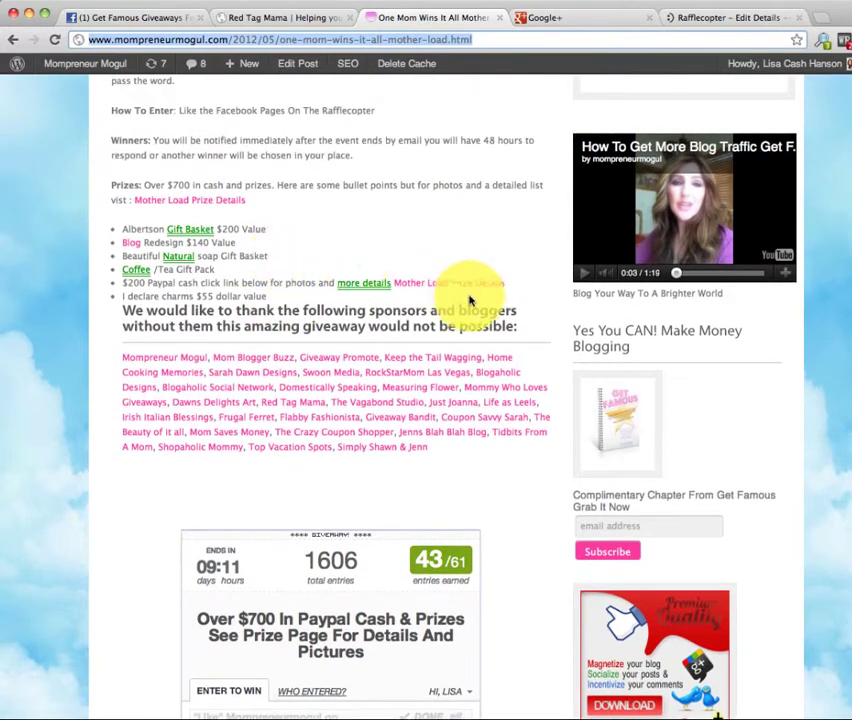
- Open the Mother Load Prize Details page, pause its sidebar video, and examine the blog design package and Albertsons gift box
click(222, 202)
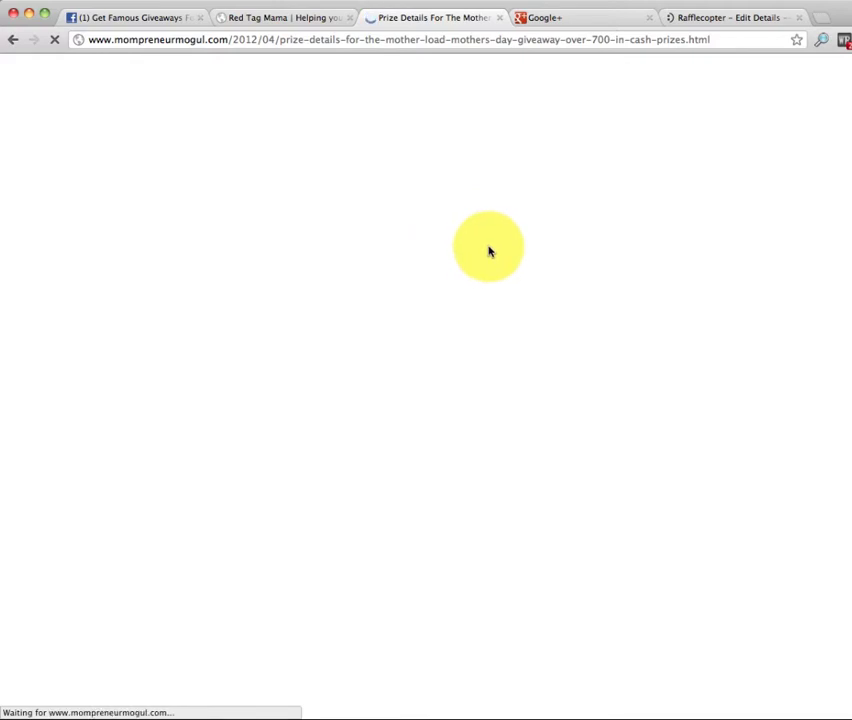
scroll(551, 277, down, 3)
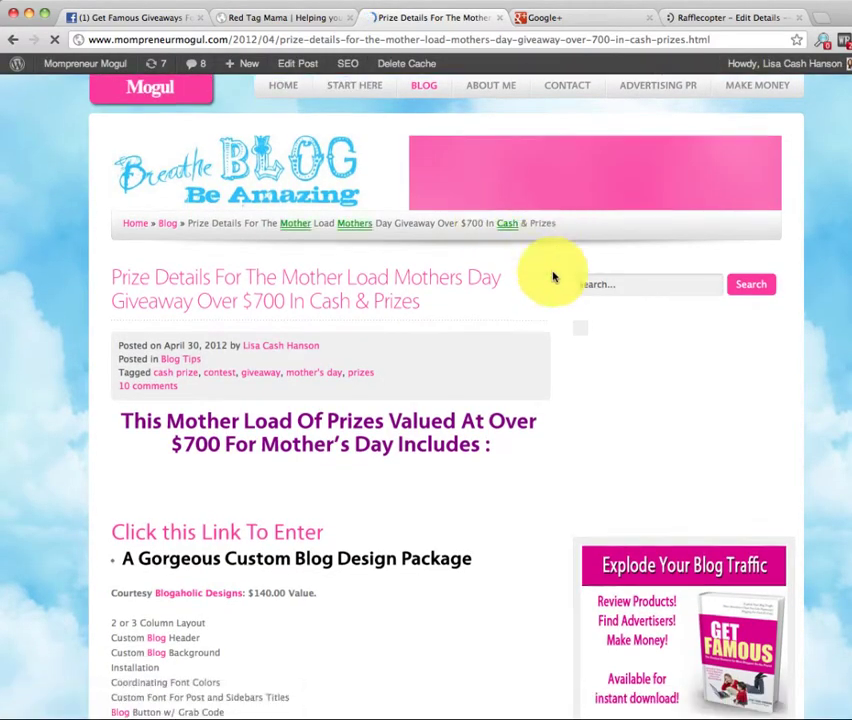
scroll(552, 277, down, 8)
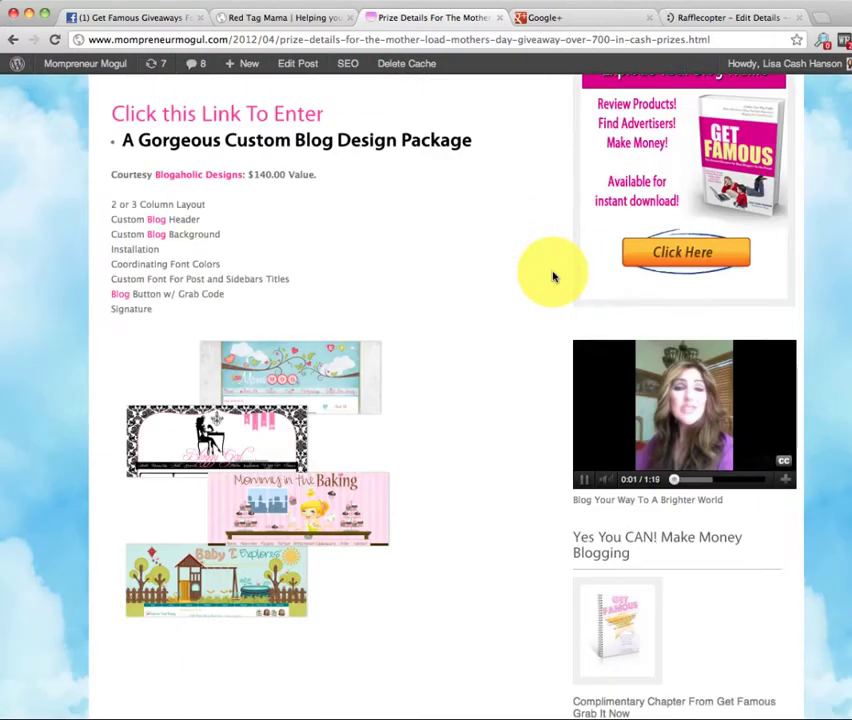
click(583, 478)
scroll(519, 281, down, 2)
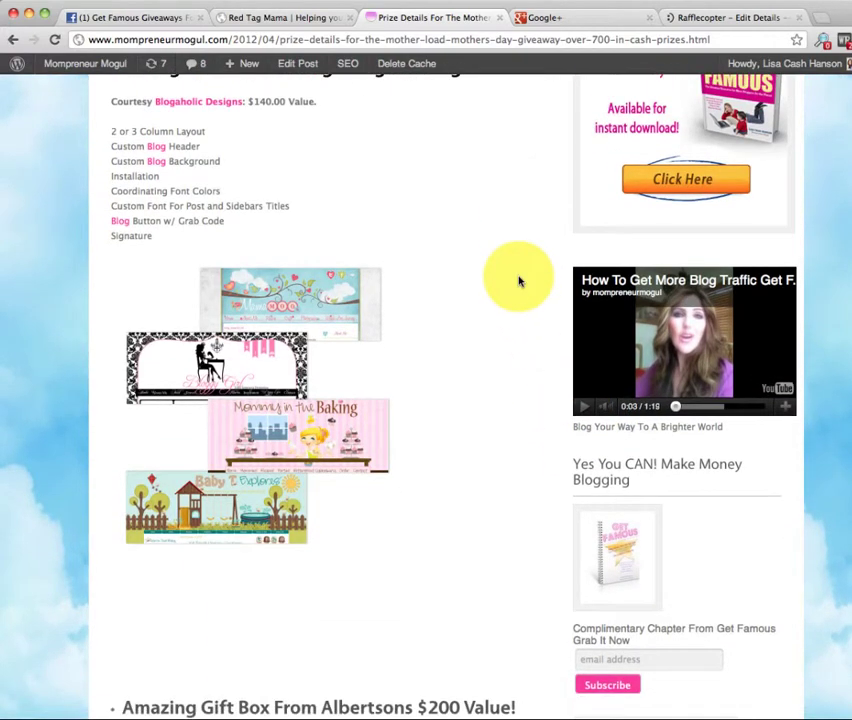
scroll(456, 323, down, 4)
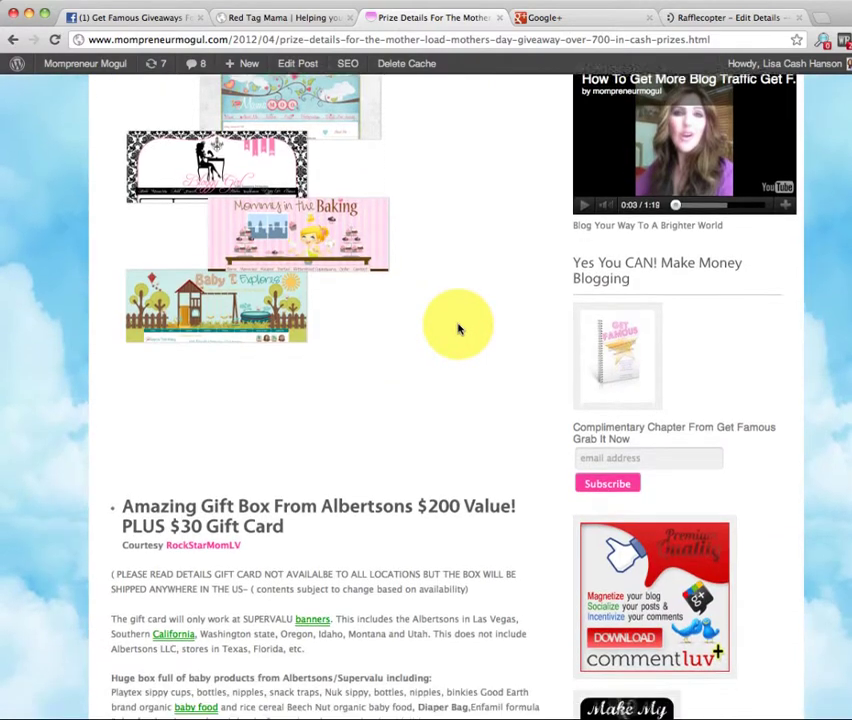
scroll(459, 329, down, 4)
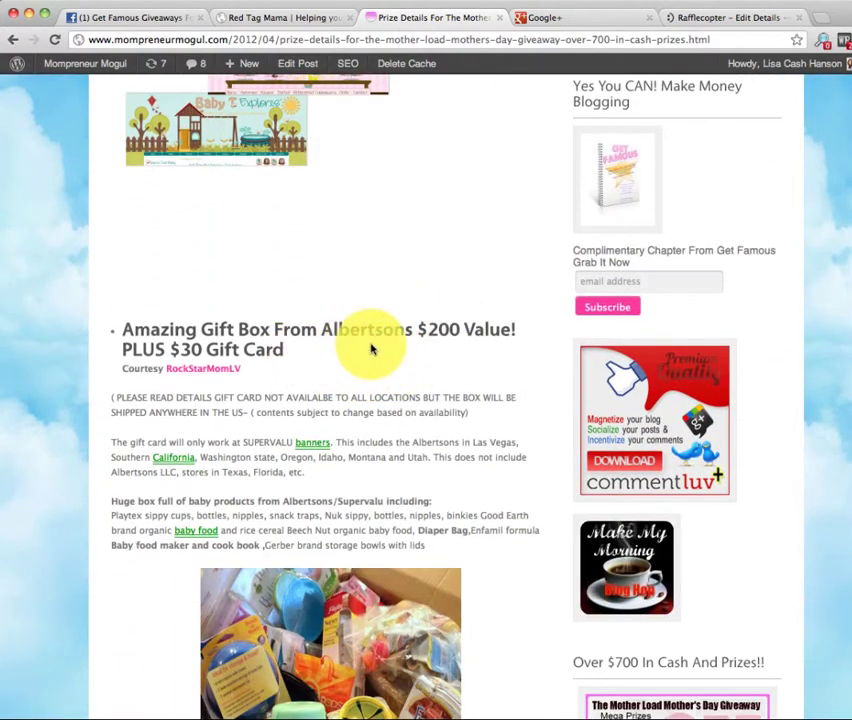
scroll(439, 348, down, 10)
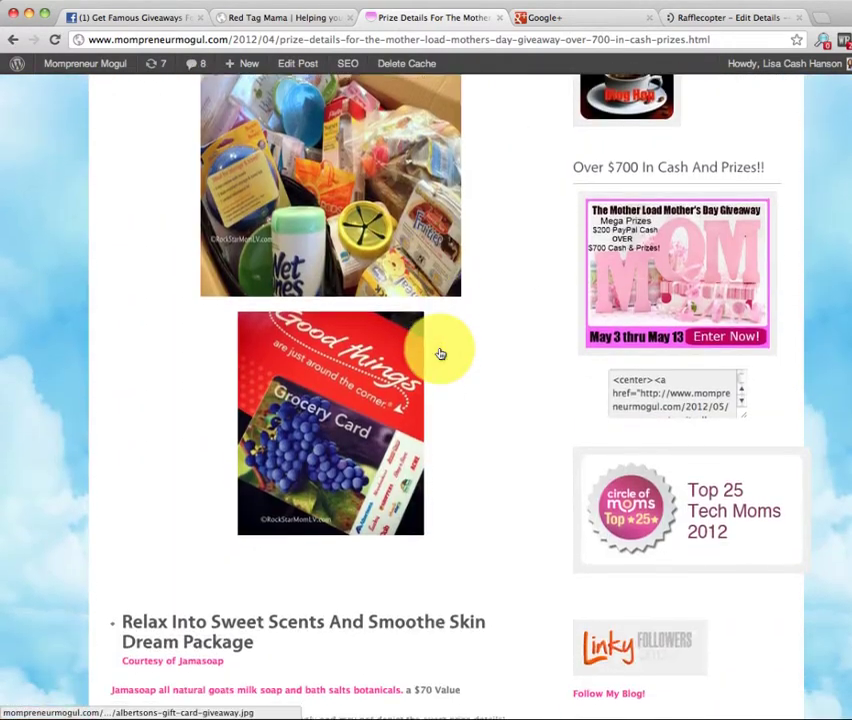
- Examine the remaining prizes on the details page: Jamasoap package, coffee and tea pack, charms, card templates and burlap designs
scroll(440, 353, down, 7)
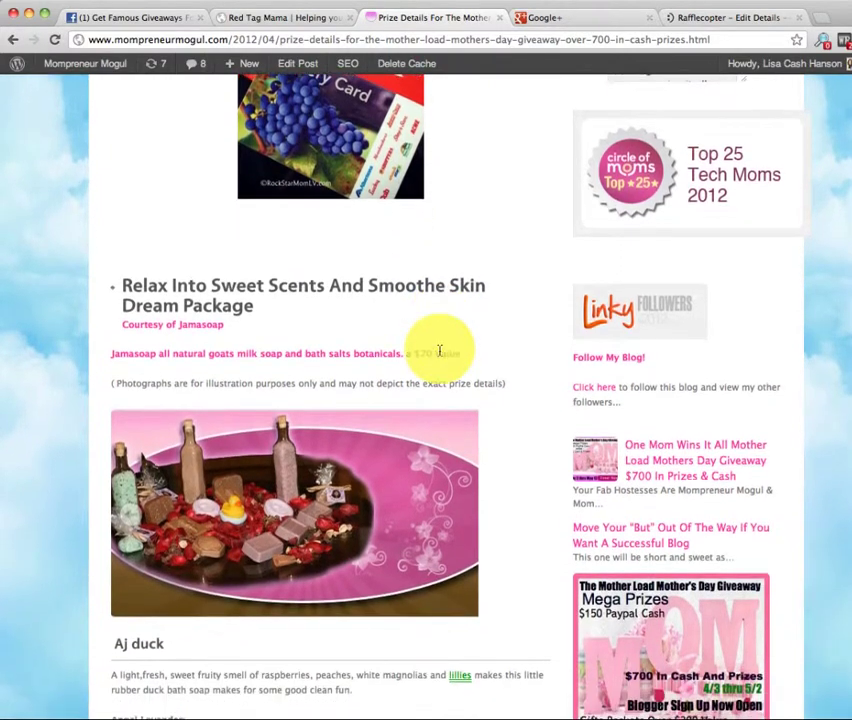
scroll(440, 353, down, 4)
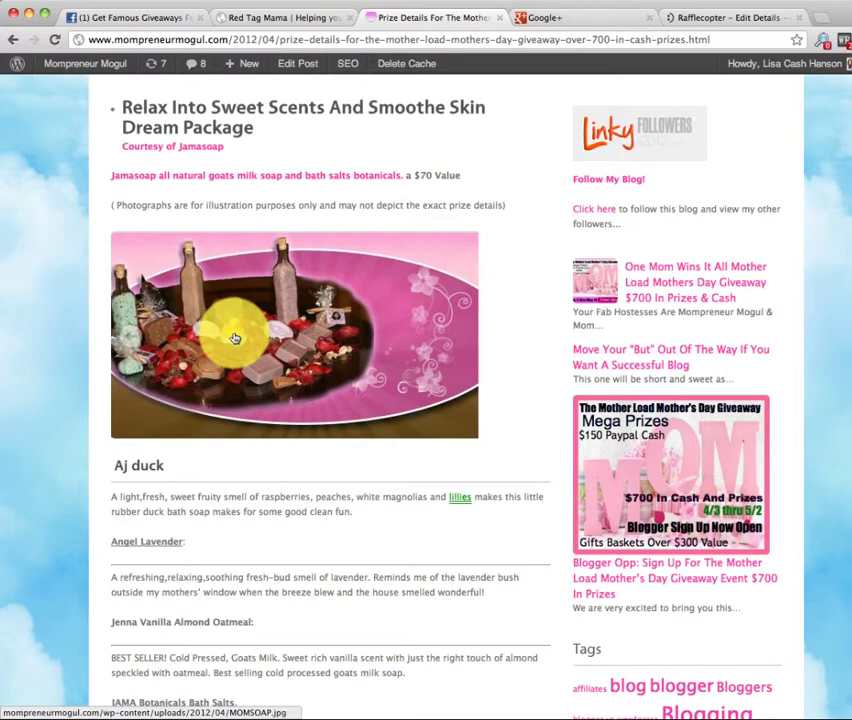
scroll(400, 371, down, 2)
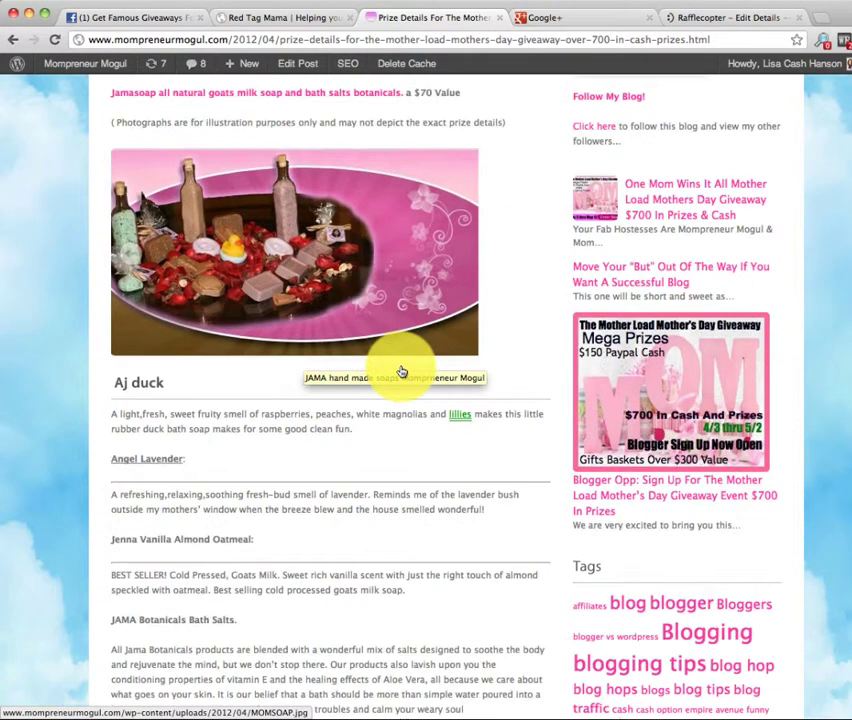
scroll(400, 371, down, 5)
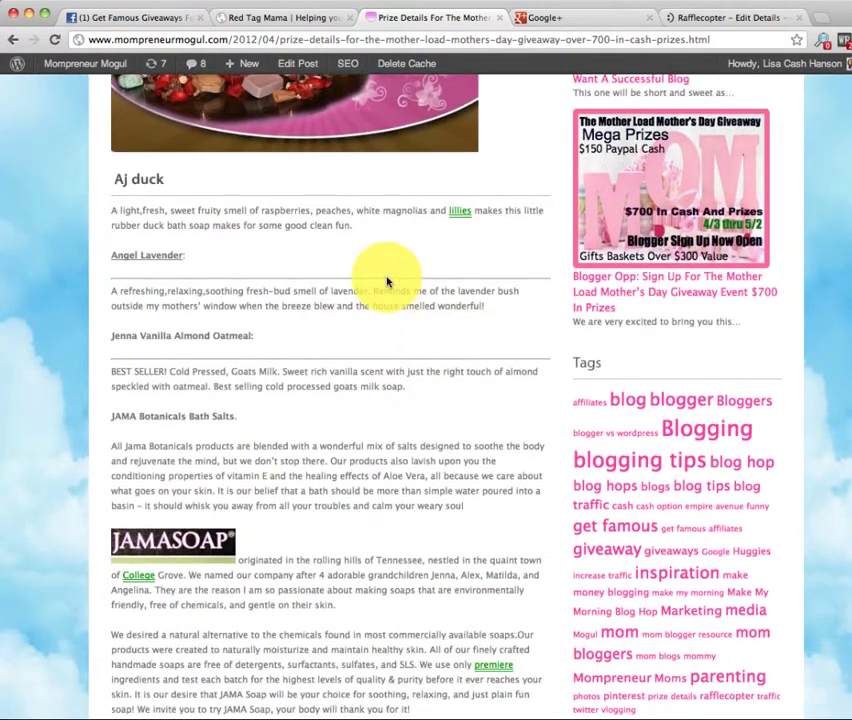
scroll(387, 282, down, 12)
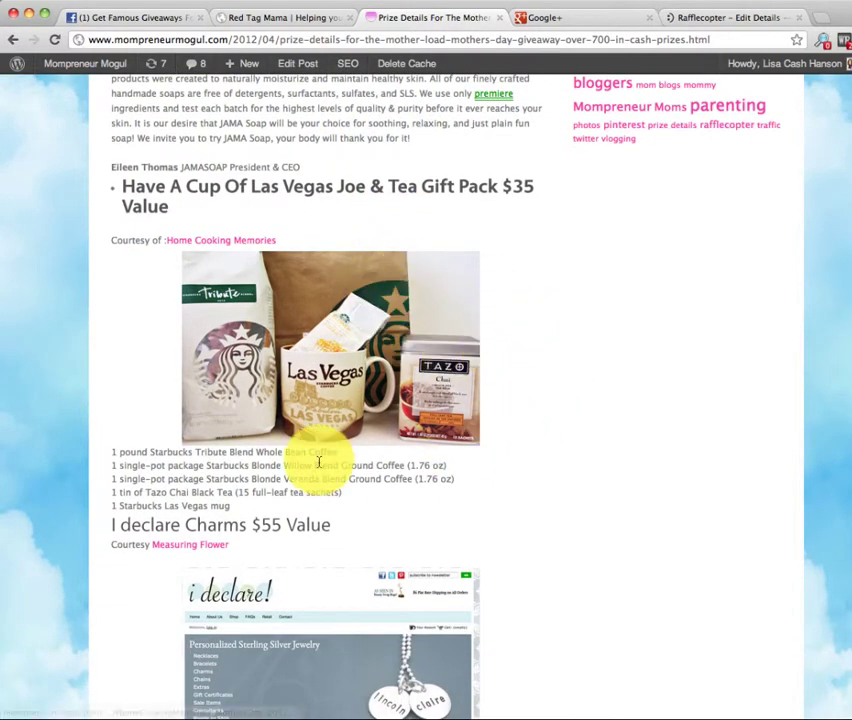
scroll(322, 430, down, 4)
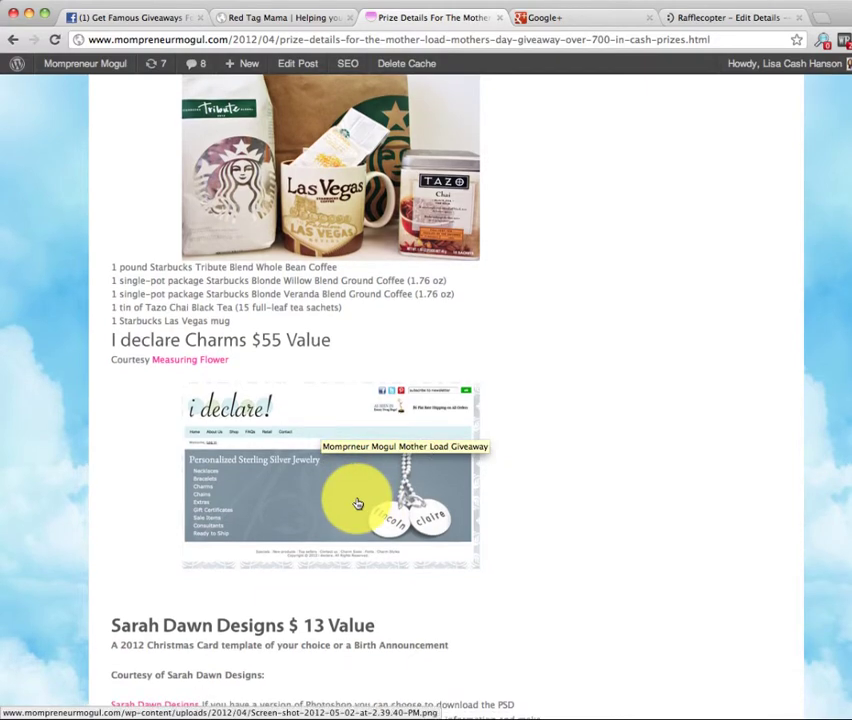
scroll(357, 503, down, 13)
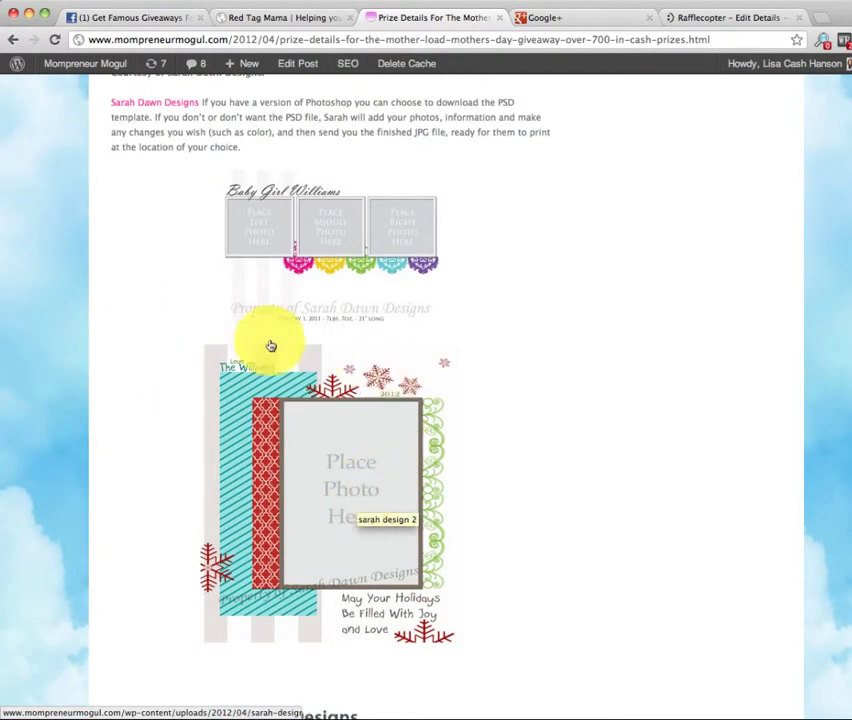
scroll(424, 449, down, 10)
scroll(426, 450, down, 2)
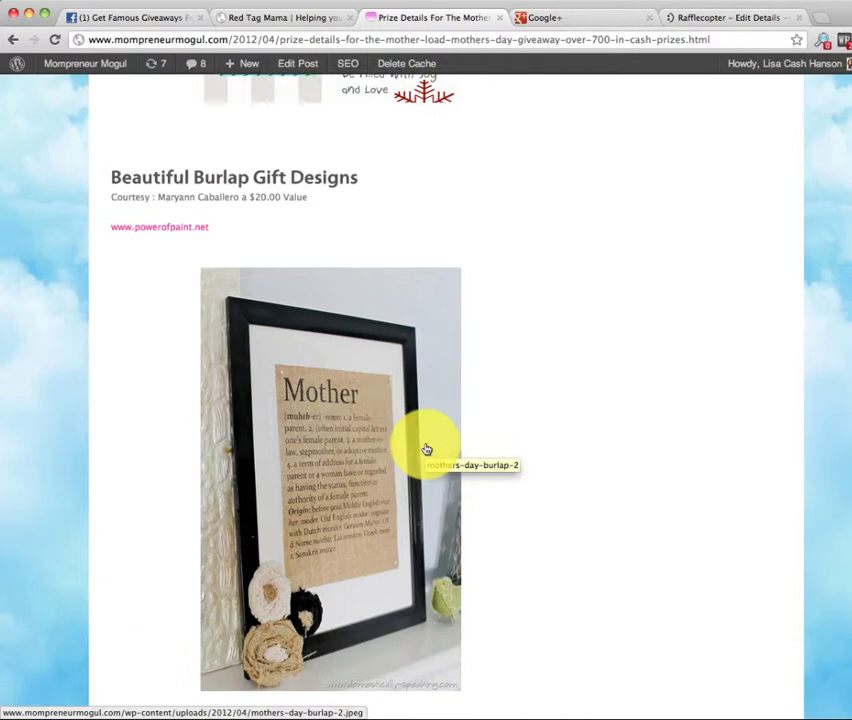
scroll(452, 478, down, 8)
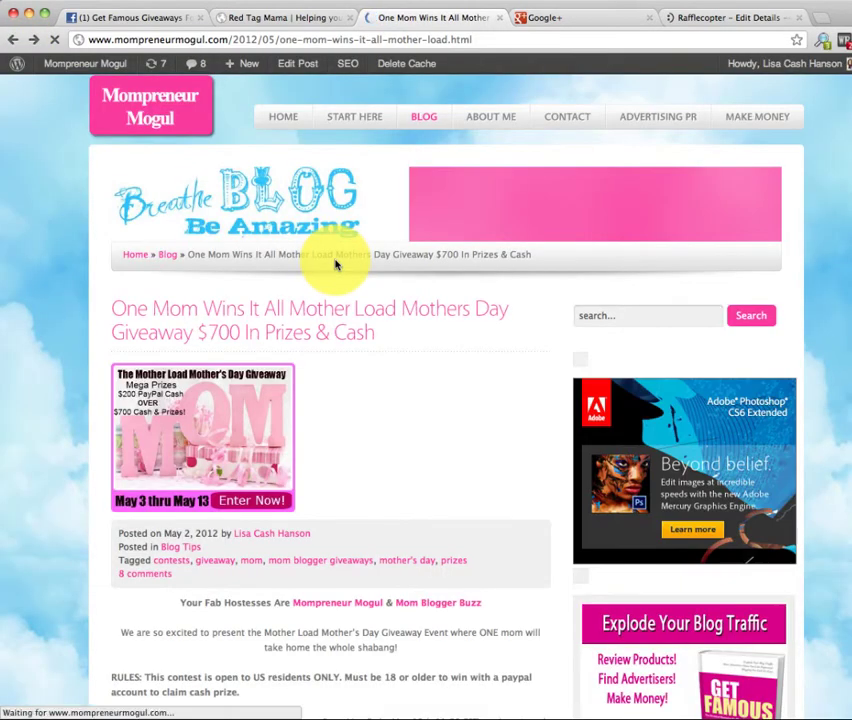
- Return to the giveaway post and check its prize bullets, the sponsor and blogger links, and the Rafflecopter entry form
scroll(336, 263, down, 10)
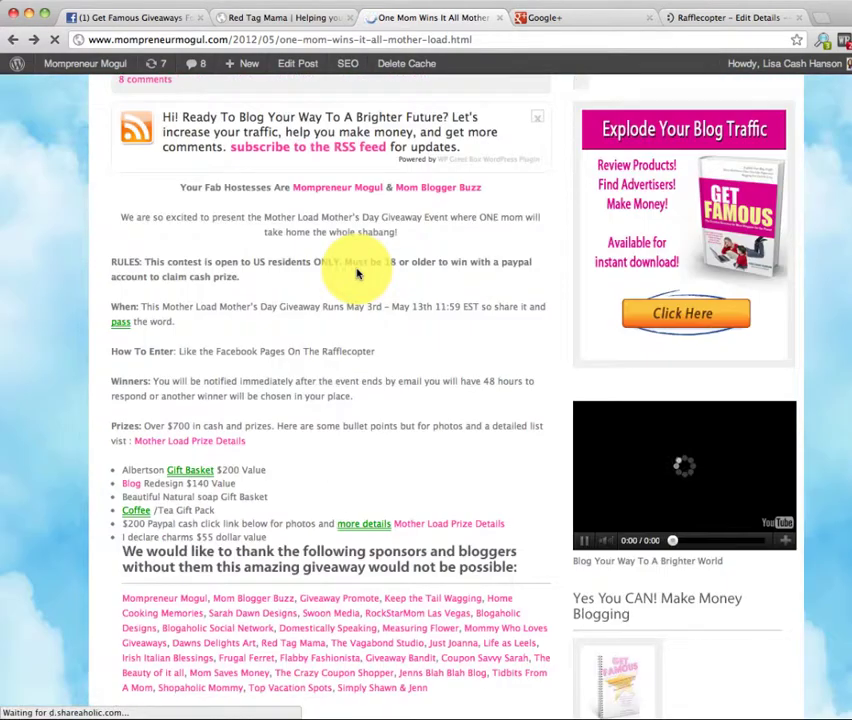
scroll(300, 295, down, 3)
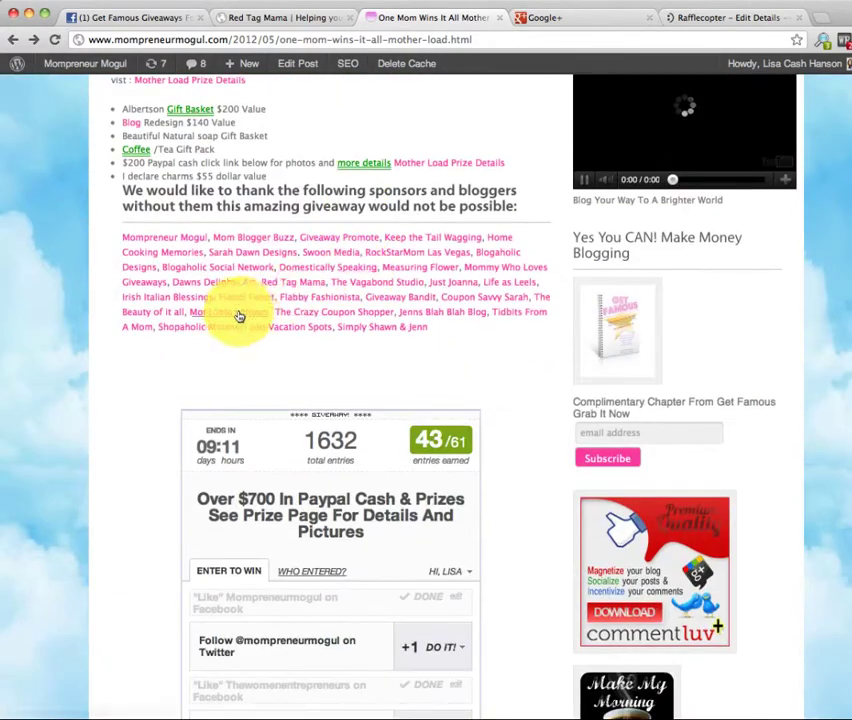
scroll(478, 385, up, 4)
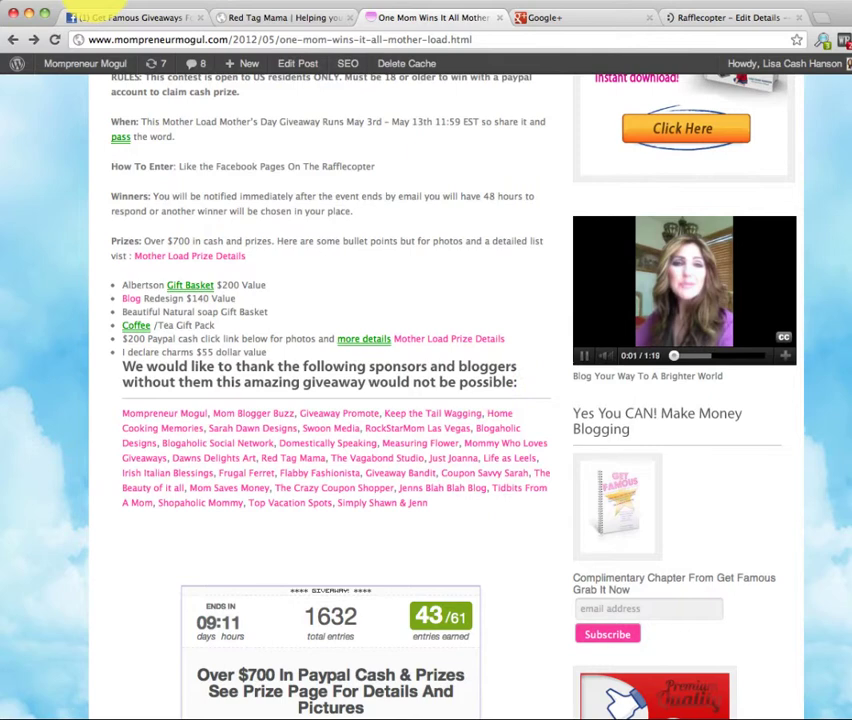
- Switch to the Get Famous Giveaways For Mom Bloggers group on Facebook and open its "LiVE EVENT Code" document
click(165, 19)
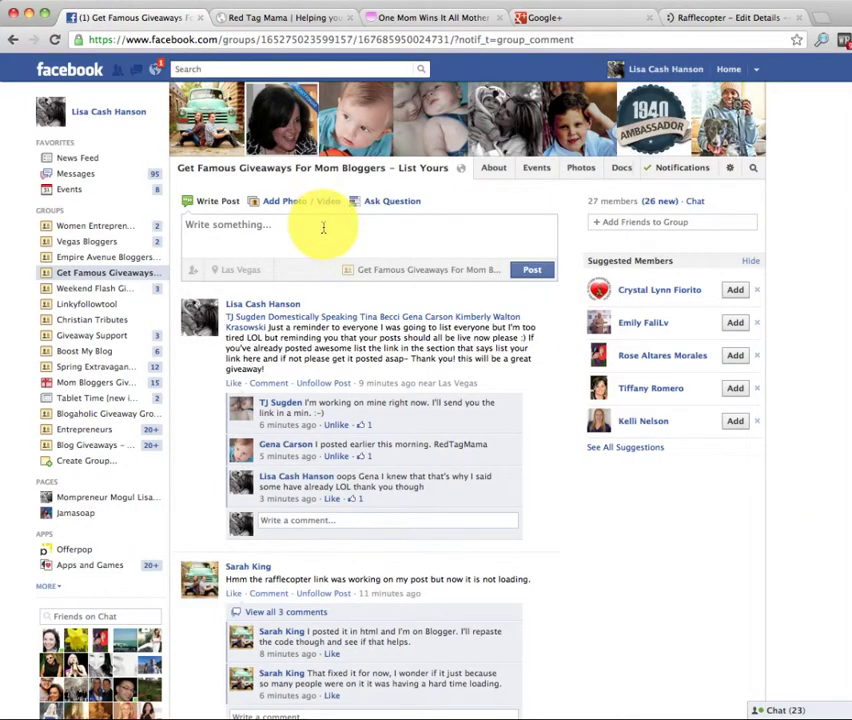
click(621, 170)
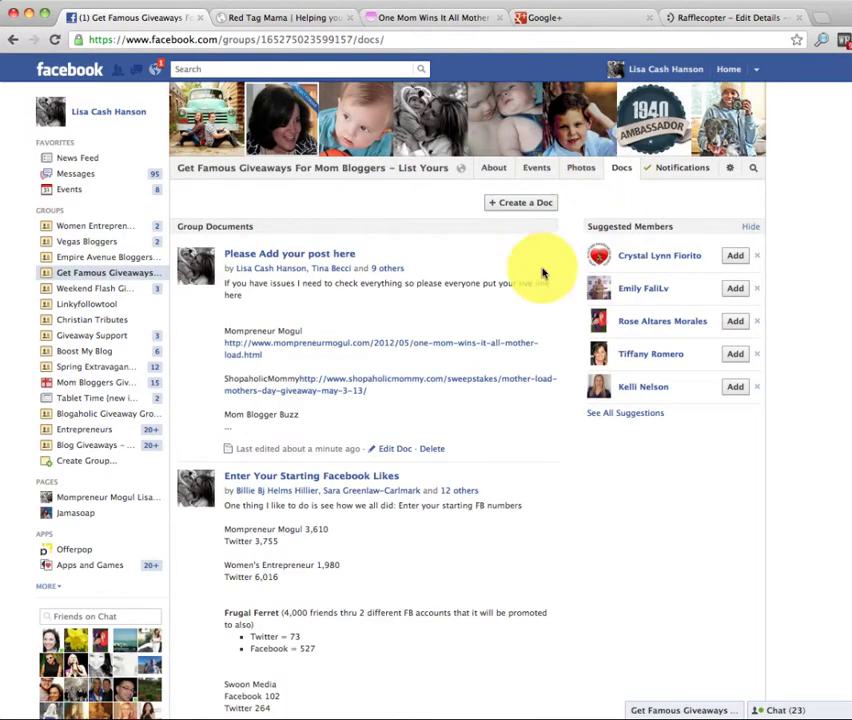
mouse_move(395, 268)
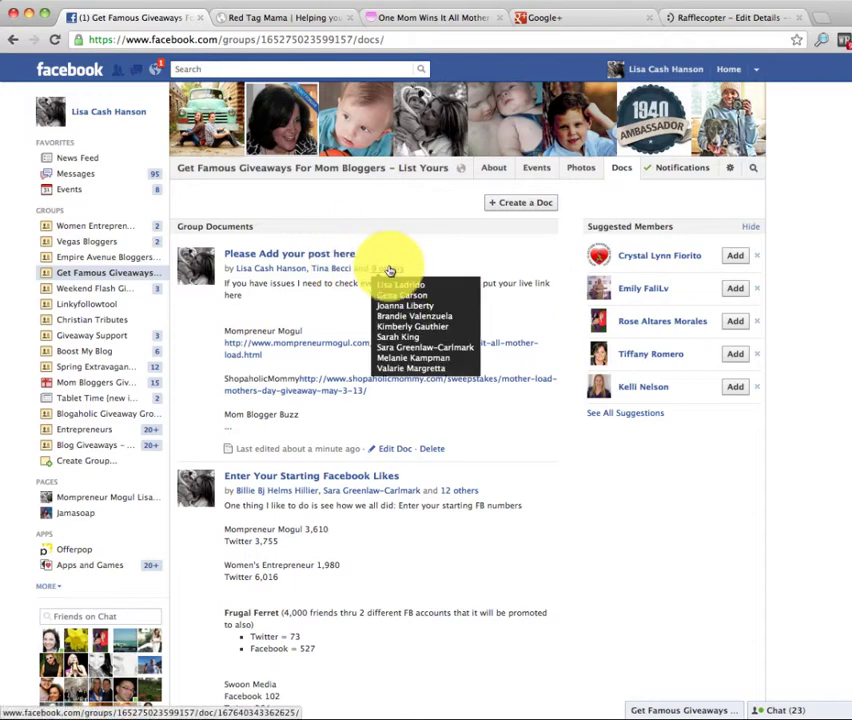
scroll(353, 253, down, 10)
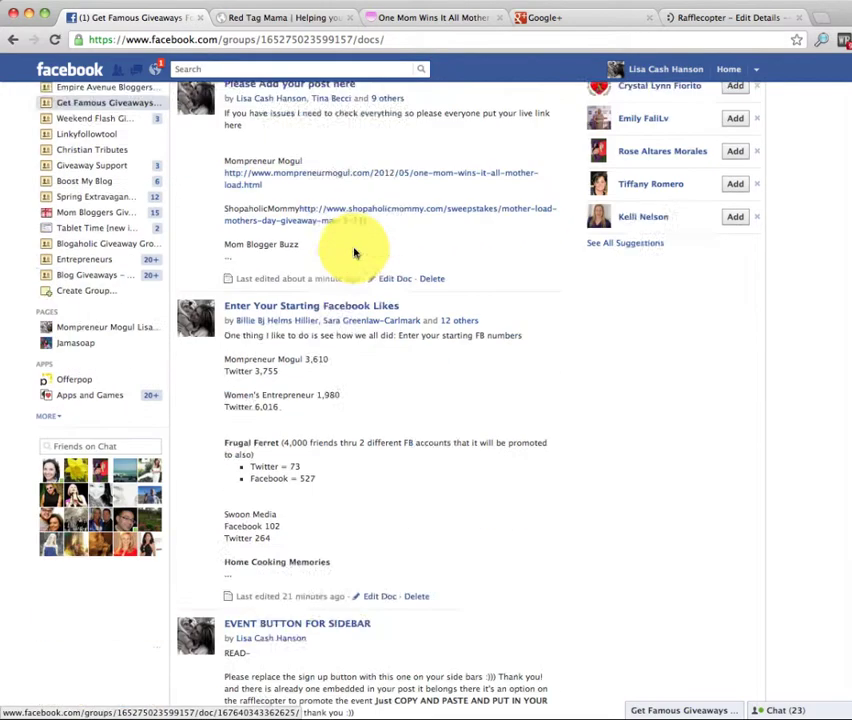
scroll(353, 253, down, 6)
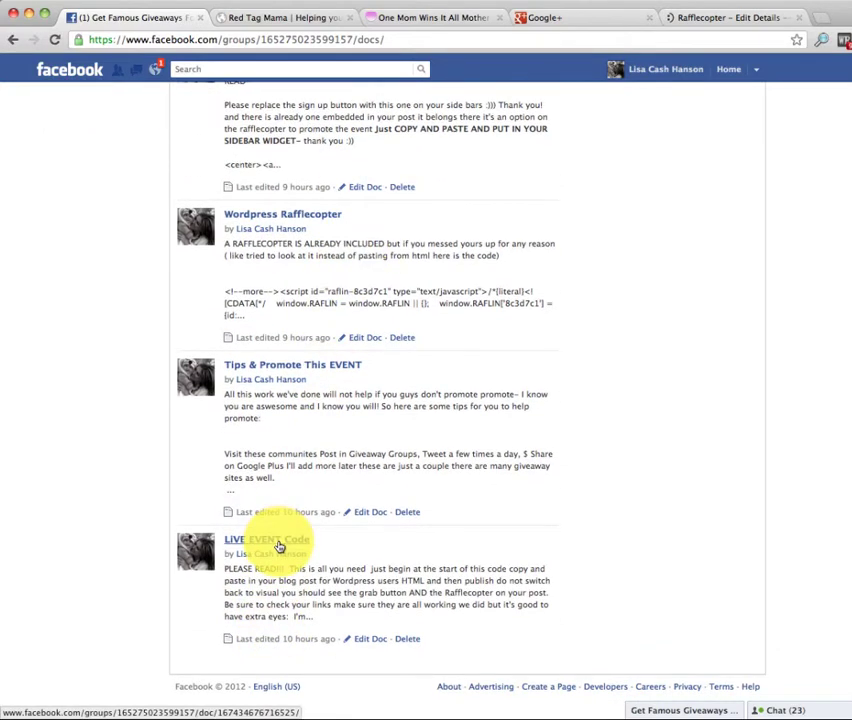
click(279, 545)
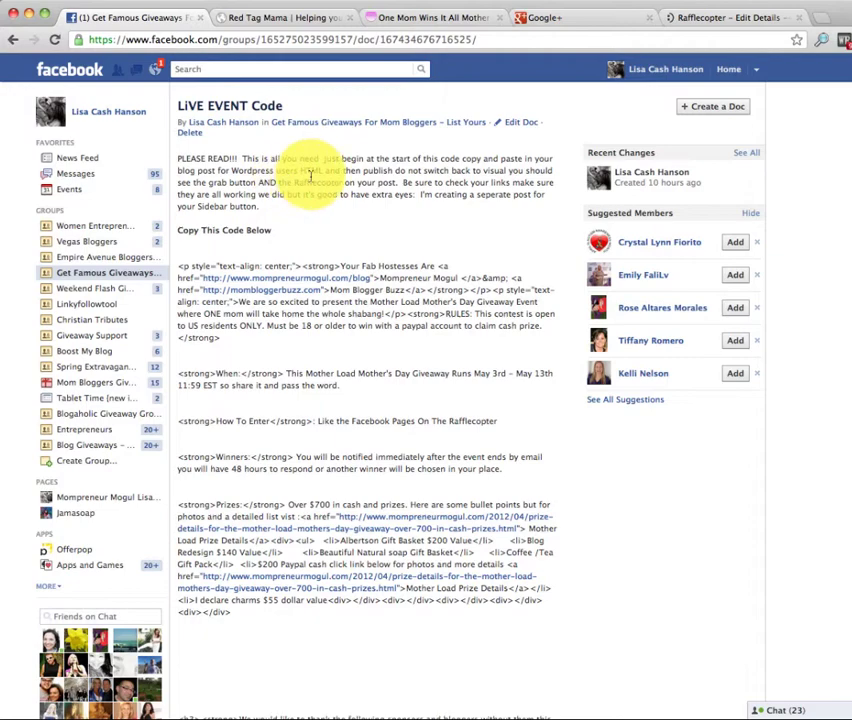
- Copy the entire HTML event code from the document, from the opening centred paragraph tag through the closing photo credit
scroll(447, 175, down, 5)
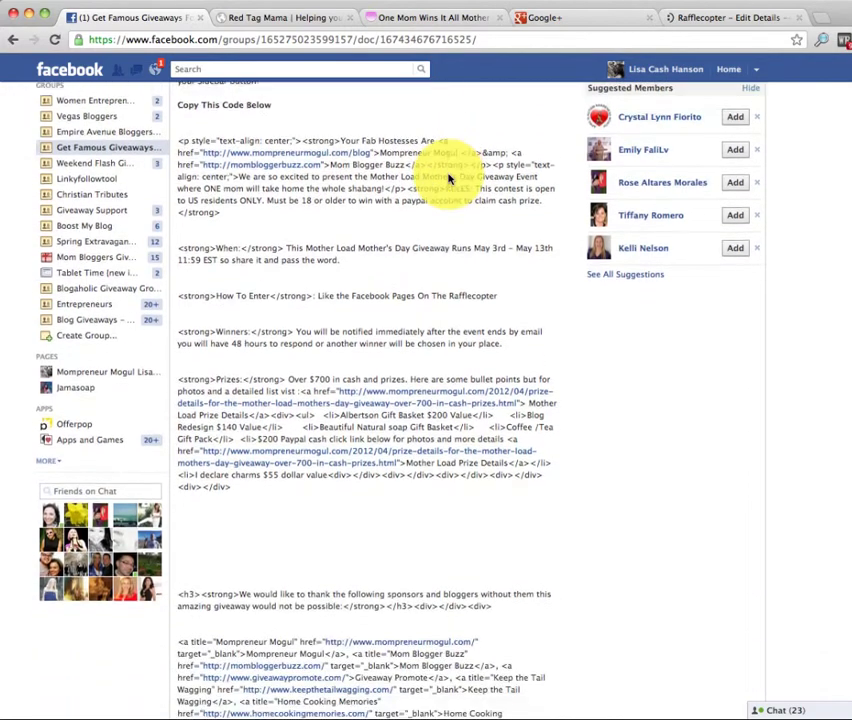
scroll(429, 179, up, 3)
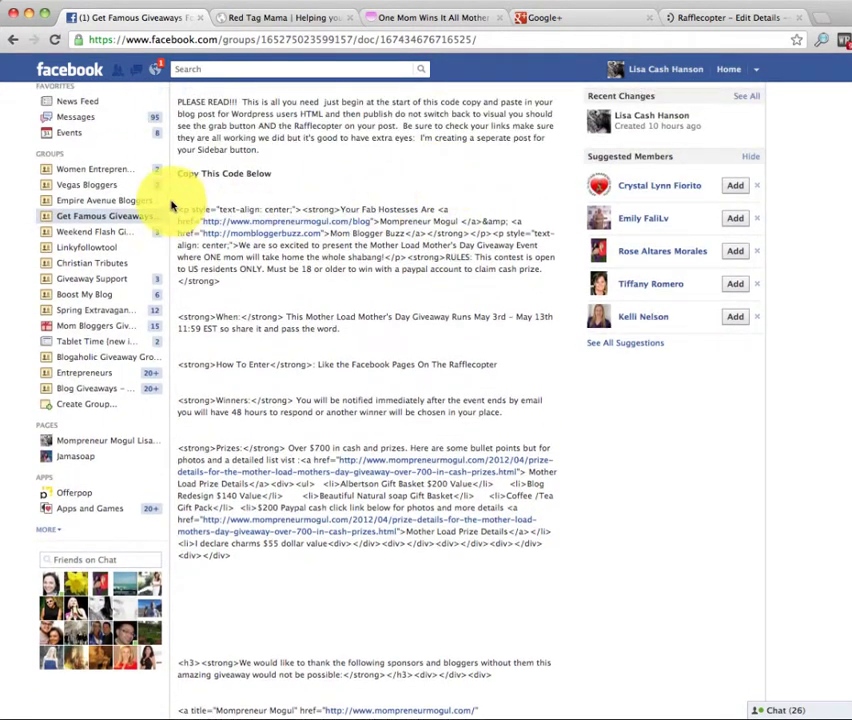
drag(179, 206, 348, 215)
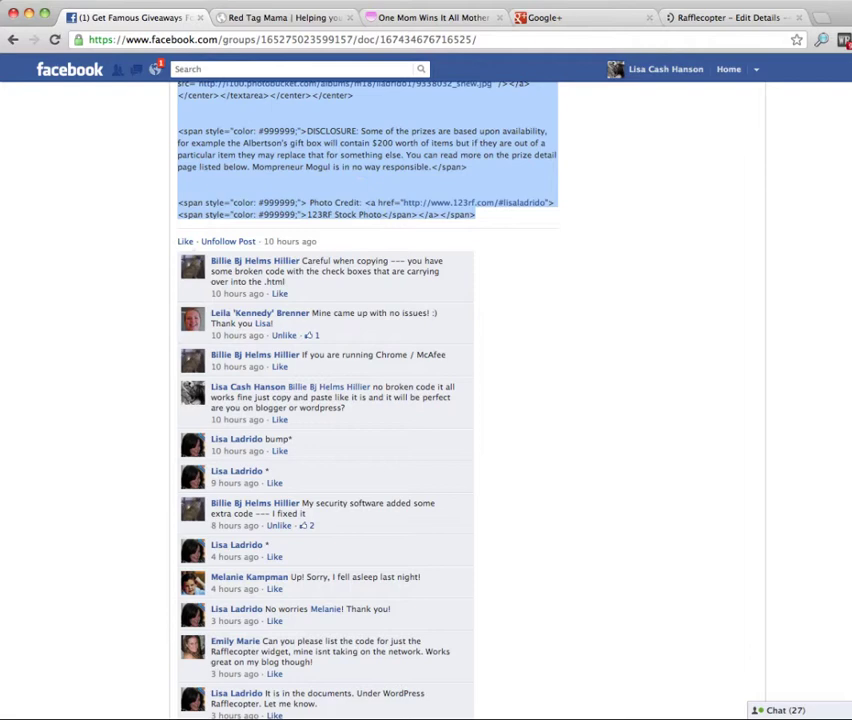
click(0, 0)
click(30, 61)
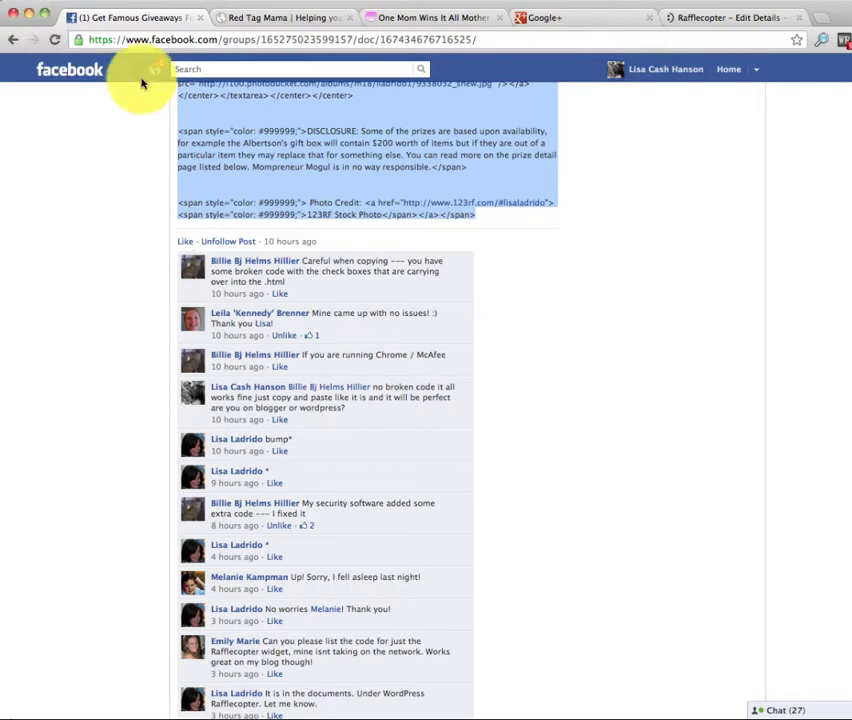
- Switch to the Mompreneur Mogul site, open its WordPress dashboard and start a new post
click(465, 20)
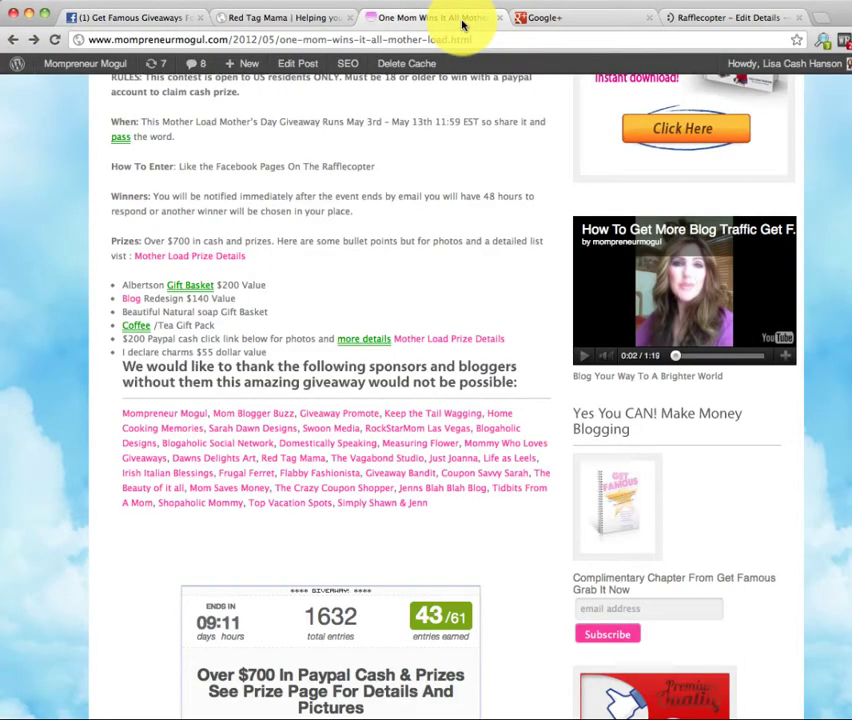
click(78, 82)
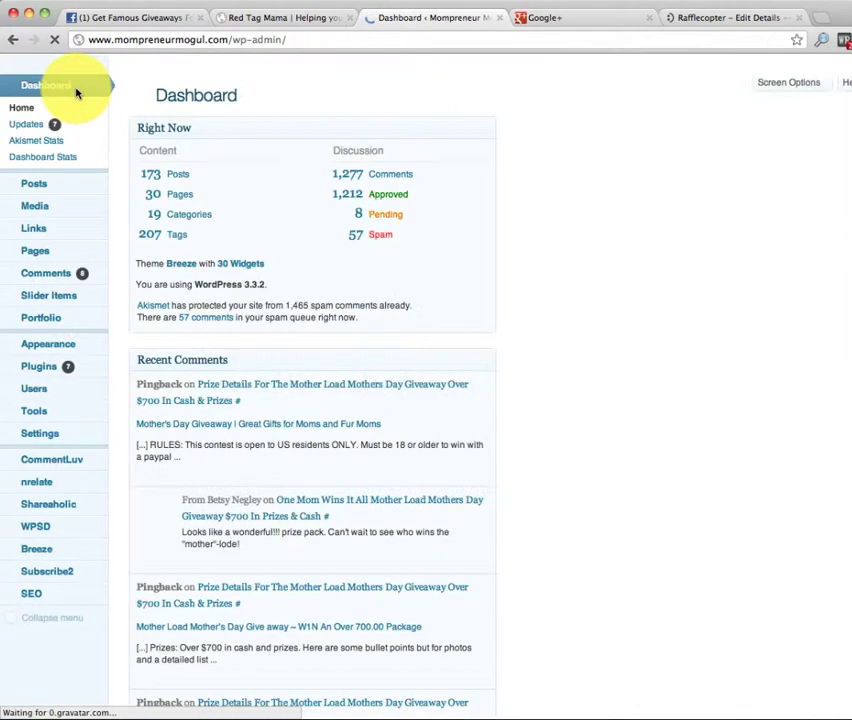
mouse_move(44, 185)
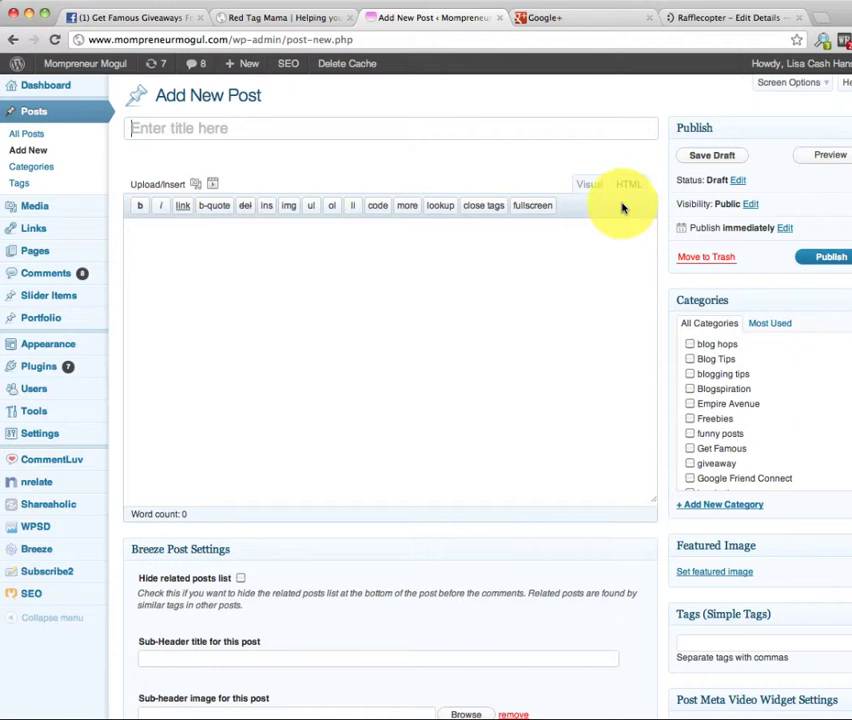
- Set the post editor to HTML mode and paste the copied event code into the empty body
click(593, 192)
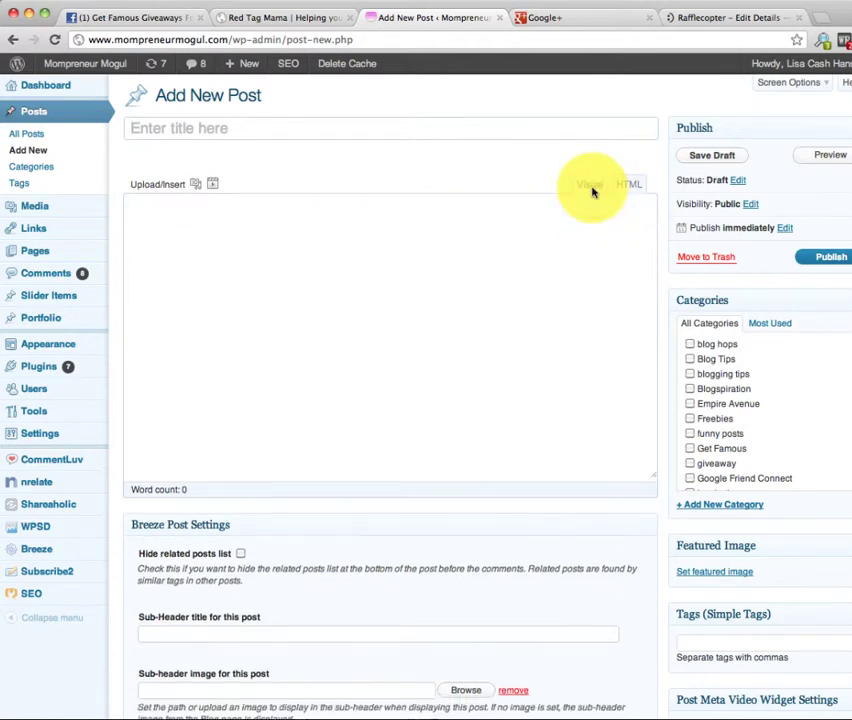
click(626, 190)
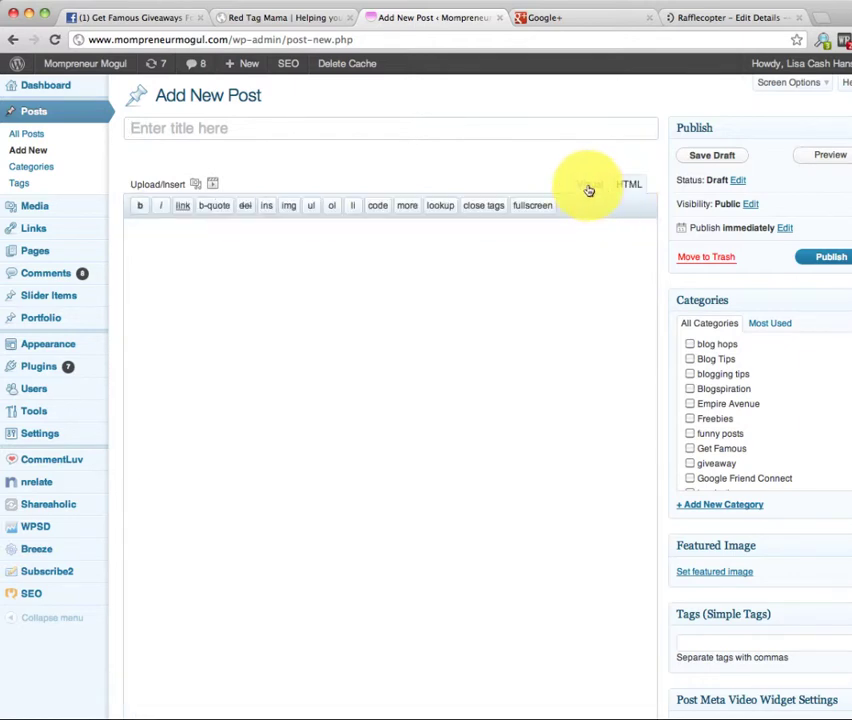
click(589, 190)
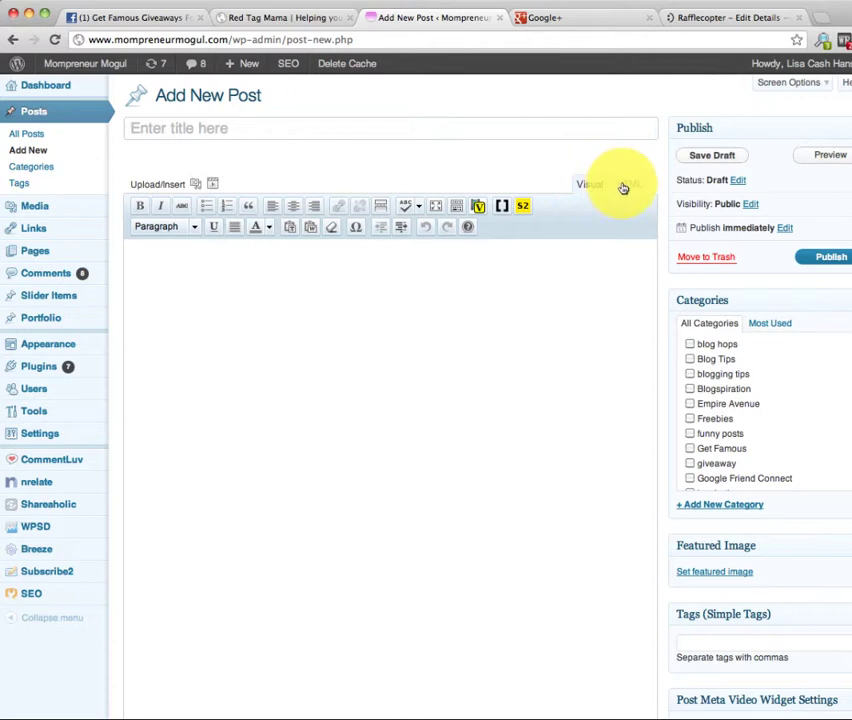
click(623, 188)
click(232, 260)
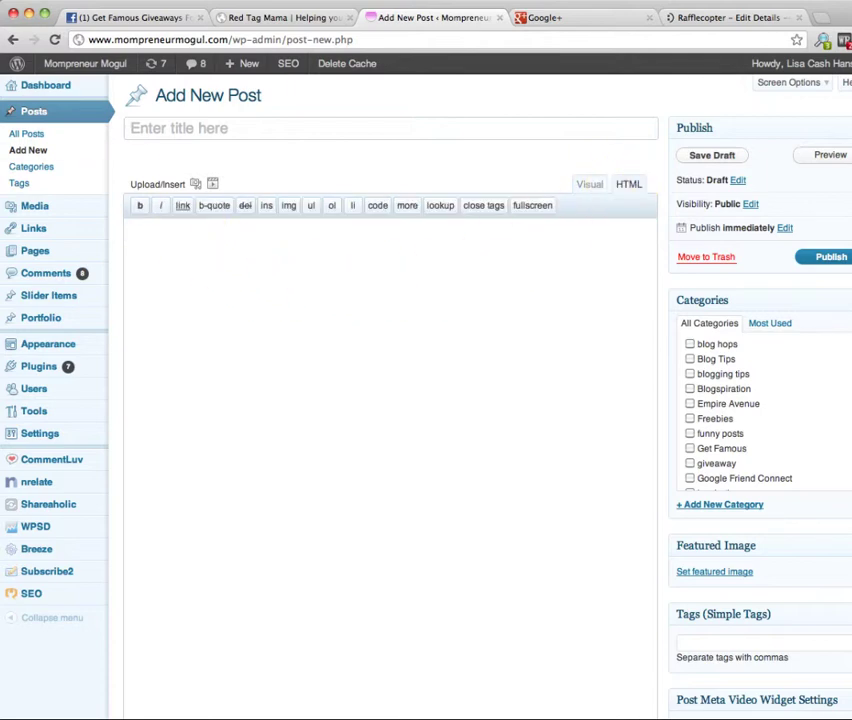
click(38, 84)
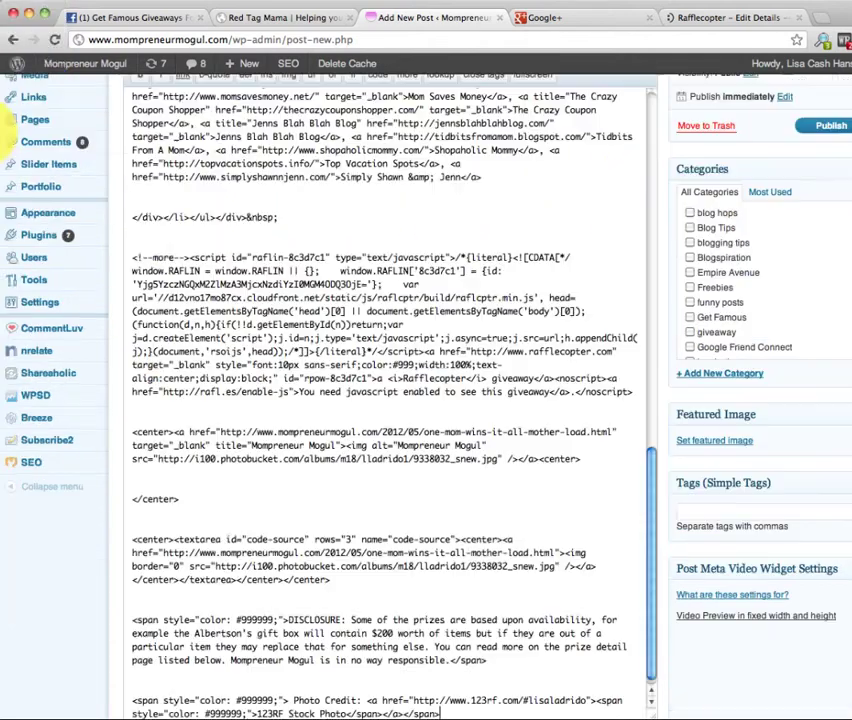
scroll(500, 230, up, 15)
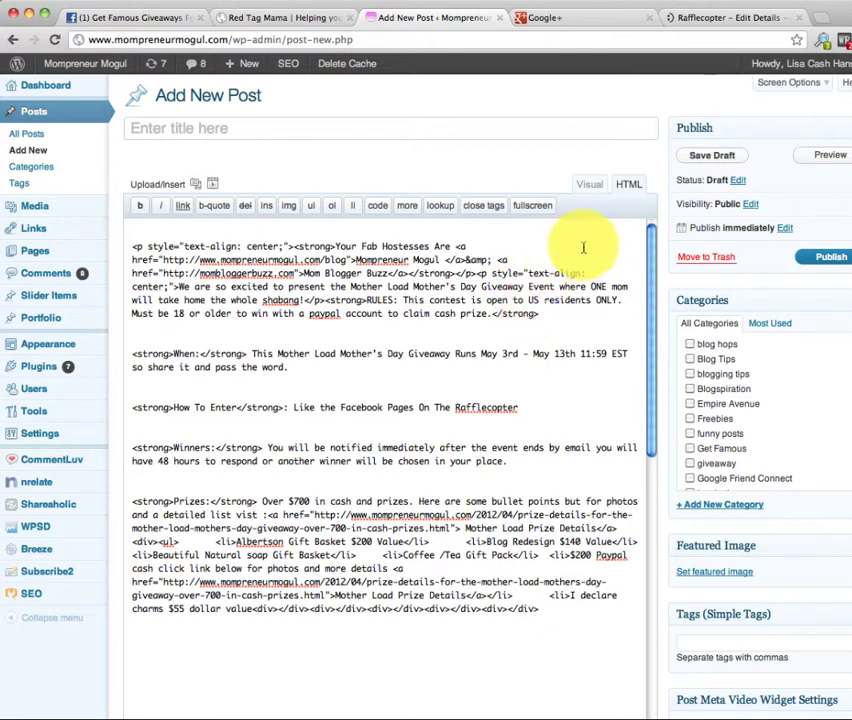
- Save the post as a draft and preview its prize list, sponsor links, Rafflecopter link, giveaway button and disclosure
click(713, 156)
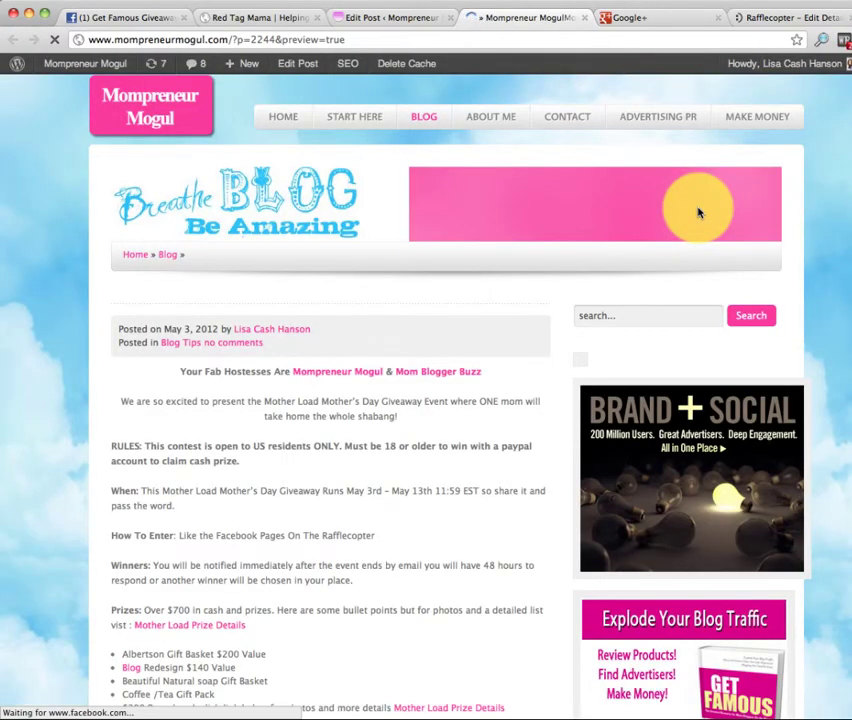
scroll(699, 212, down, 5)
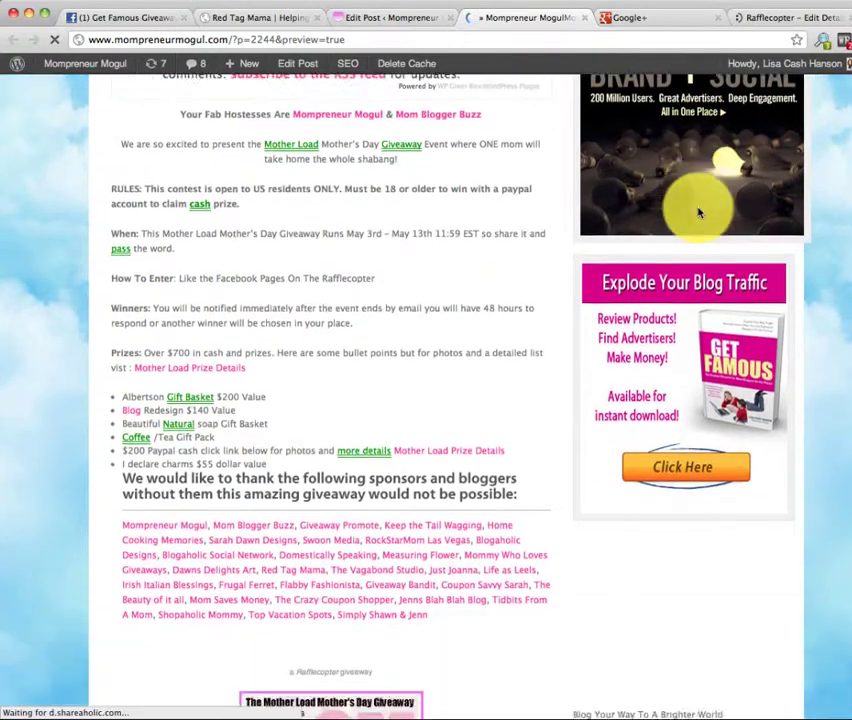
scroll(699, 212, down, 5)
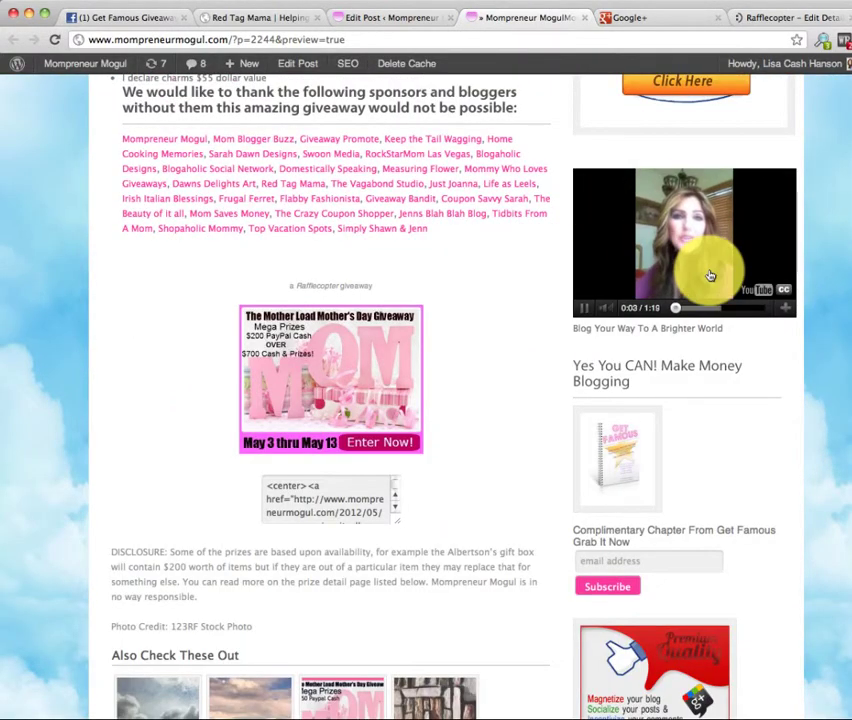
scroll(330, 400, up, 2)
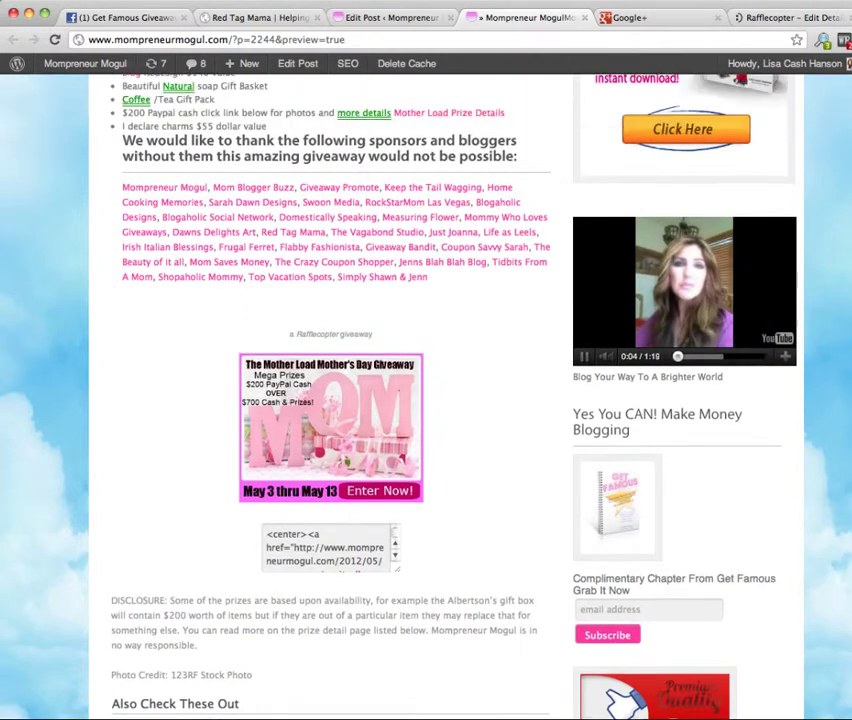
click(586, 398)
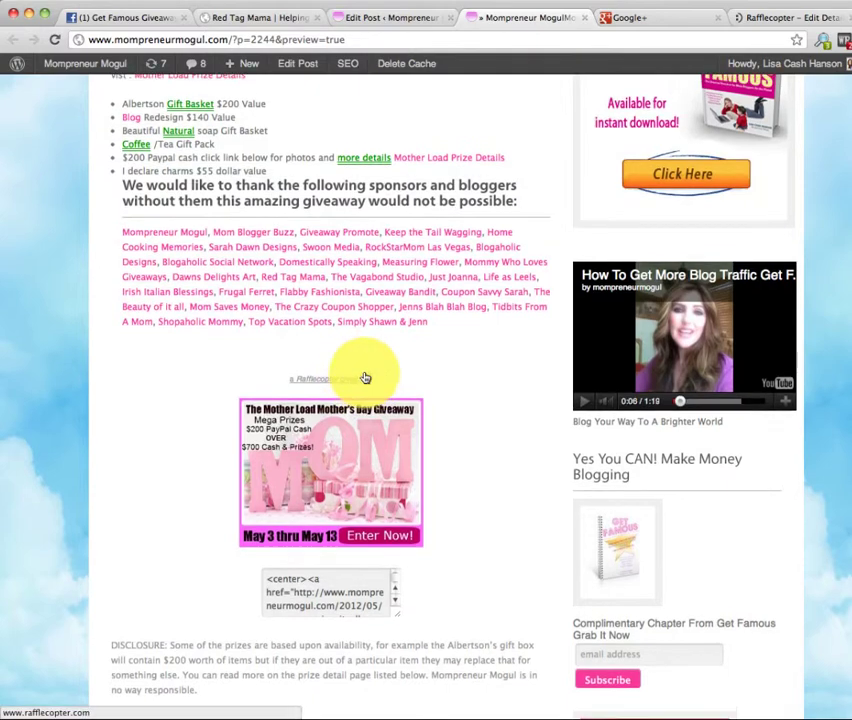
scroll(365, 360, up, 5)
- Compare the draft's HTML code in the post editor with the rendered preview
click(414, 19)
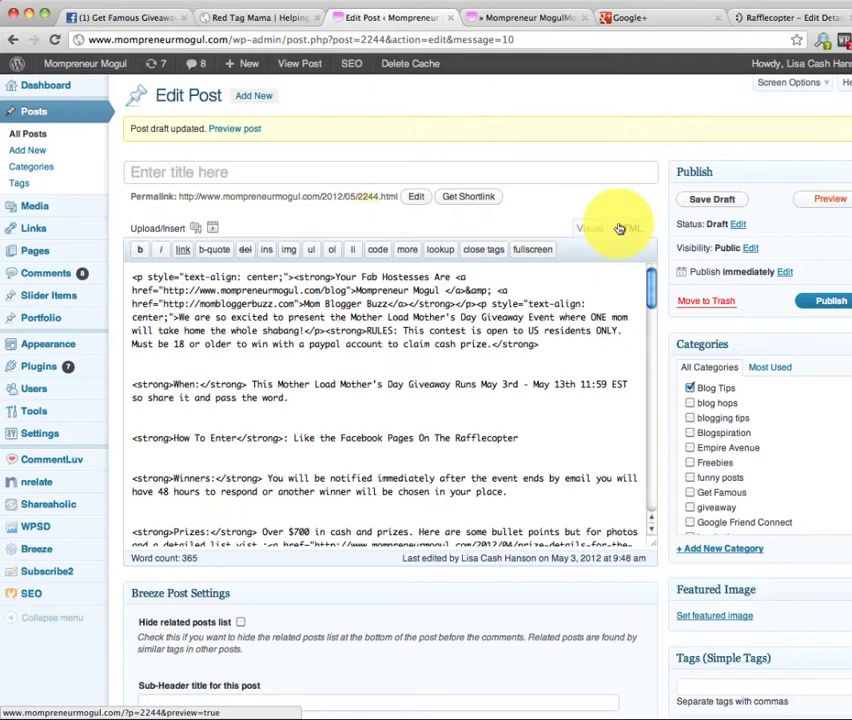
click(831, 302)
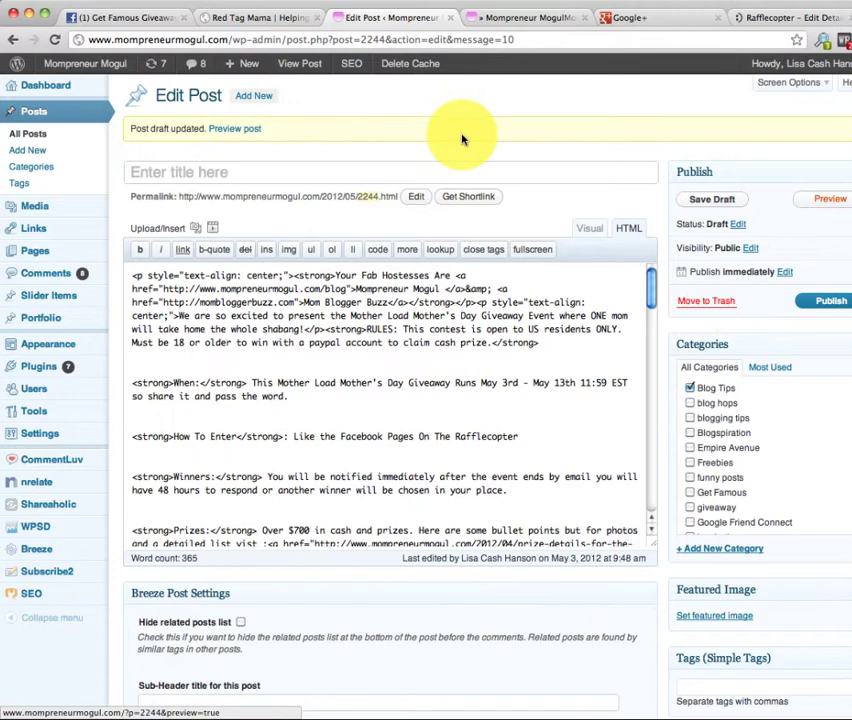
click(510, 24)
scroll(705, 397, down, 5)
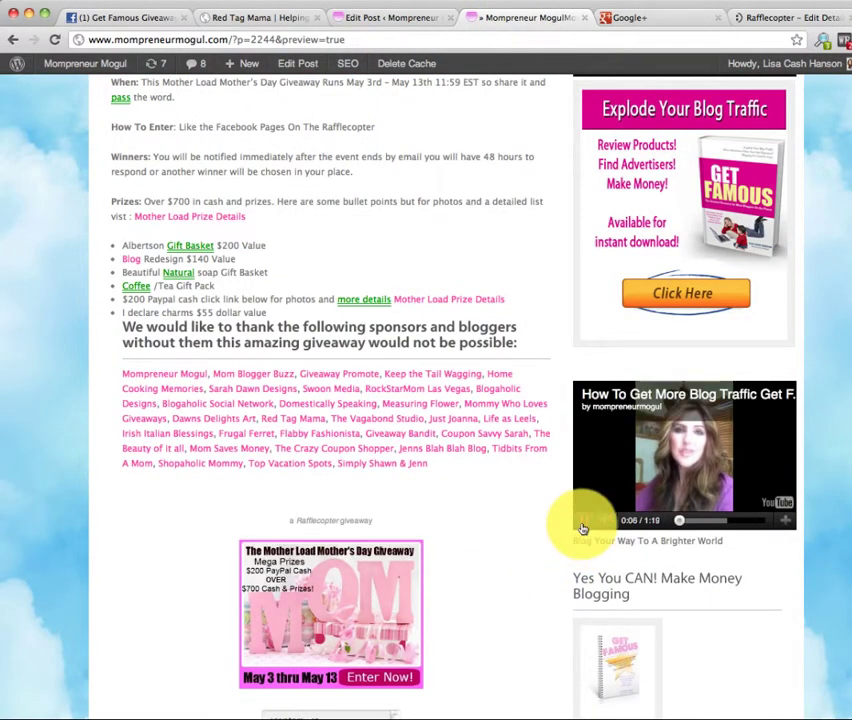
click(390, 18)
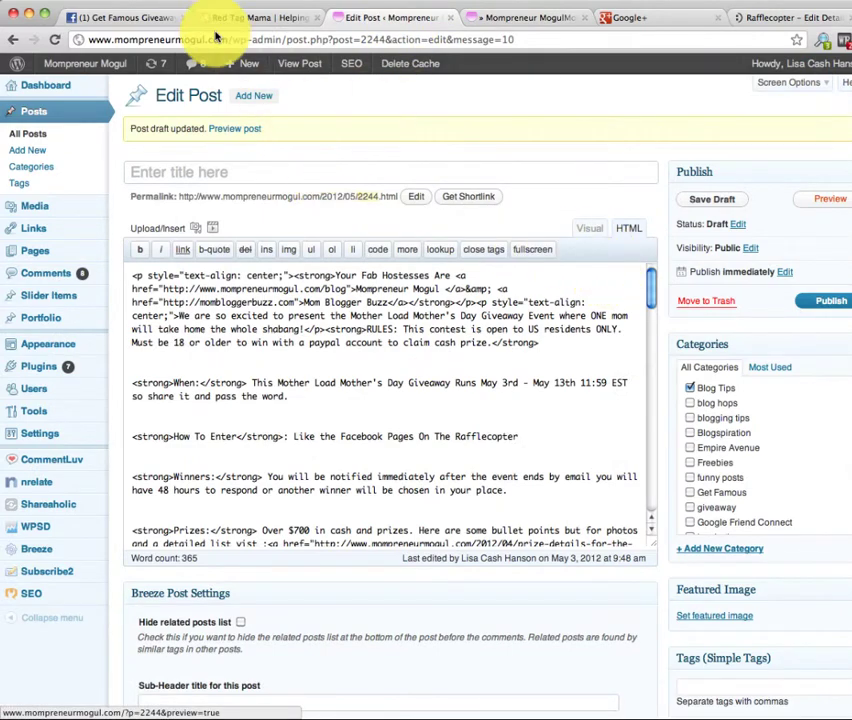
- Switch to the Facebook group, go back to its documents and open "Tips & Promote This EVENT"
click(148, 19)
click(580, 283)
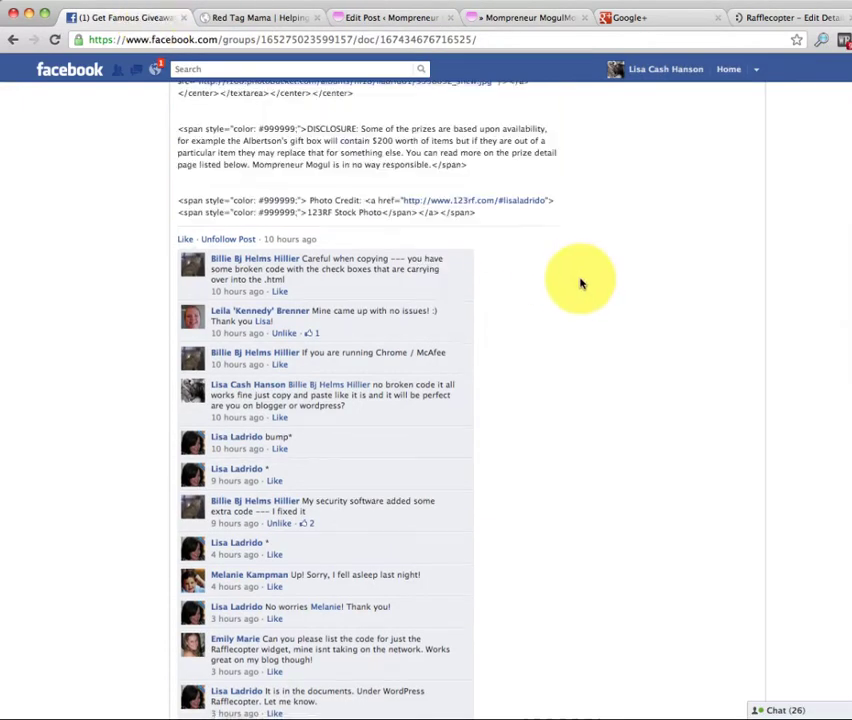
scroll(580, 283, up, 10)
scroll(580, 283, up, 10)
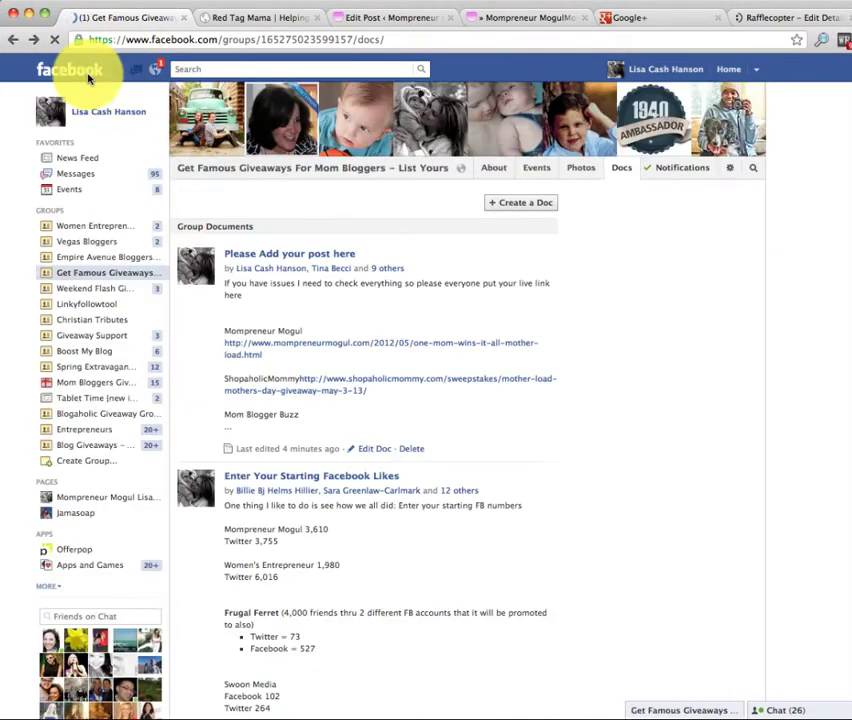
scroll(424, 228, down, 5)
scroll(426, 231, down, 10)
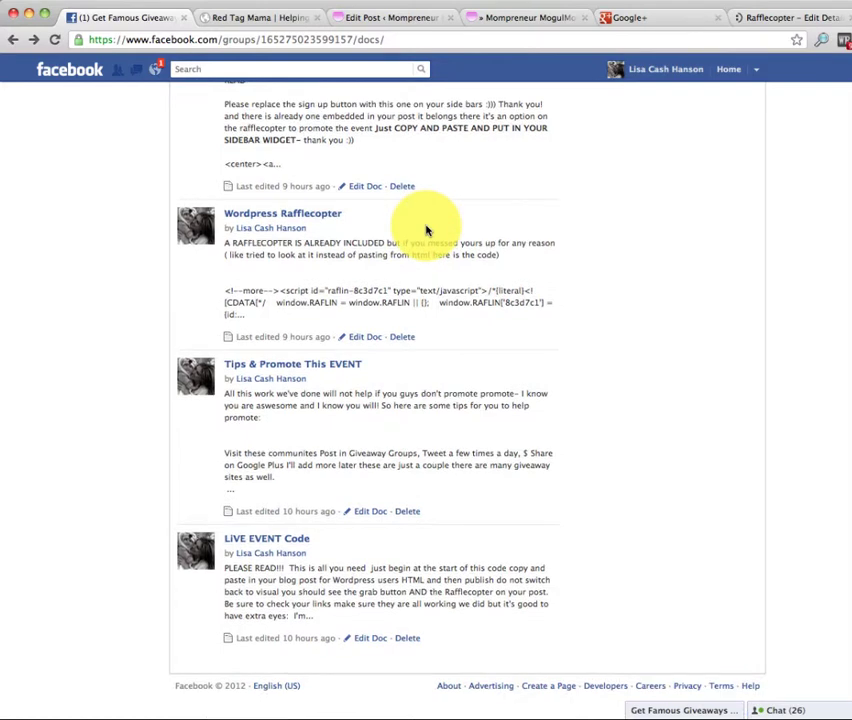
click(311, 366)
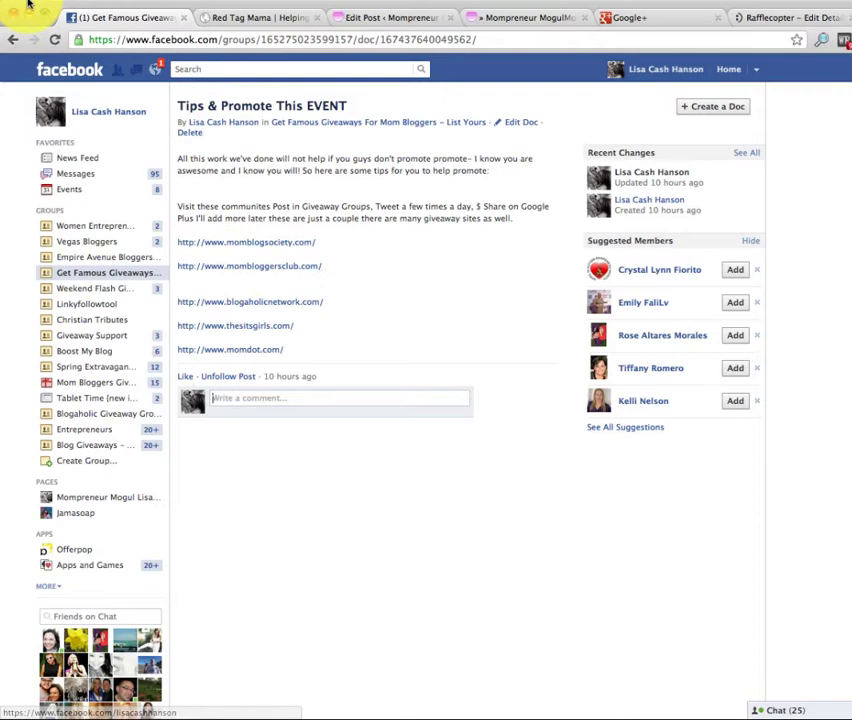
- Return to the group documents, look through the list and open "EVENT BUTTON FOR SIDEBAR"
click(13, 39)
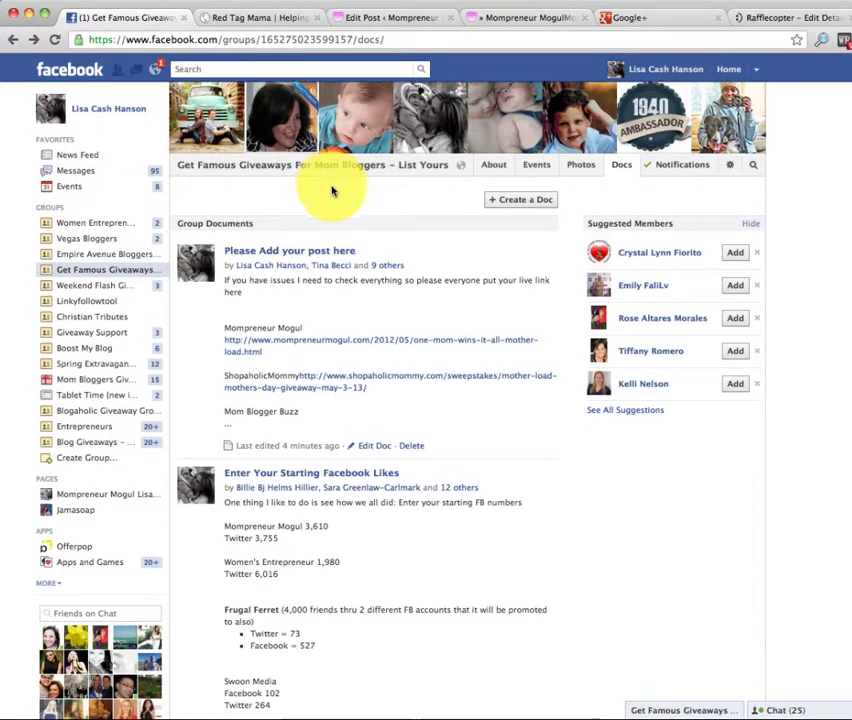
scroll(333, 191, down, 6)
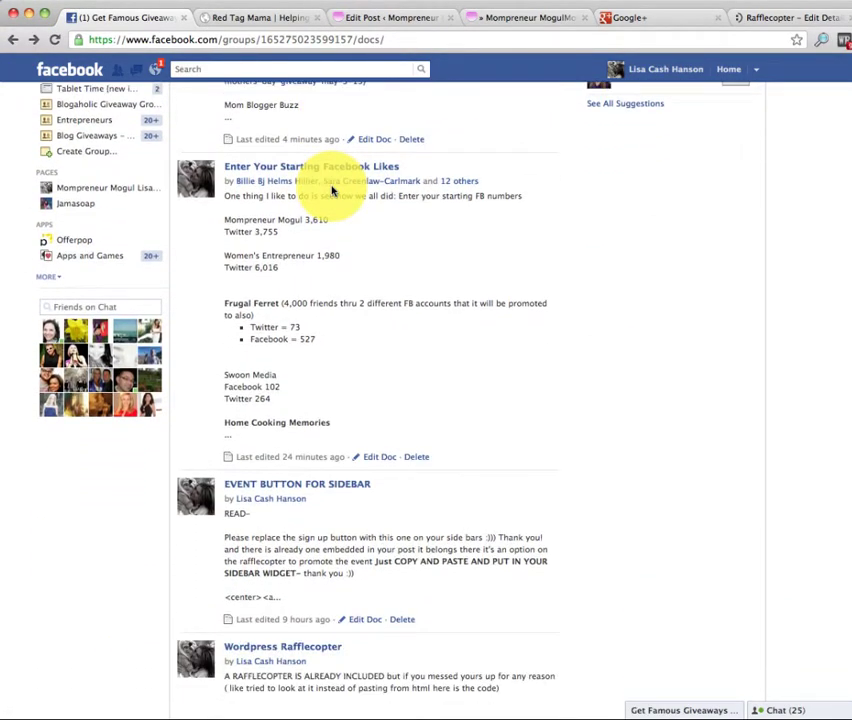
scroll(333, 191, down, 4)
scroll(333, 191, down, 4)
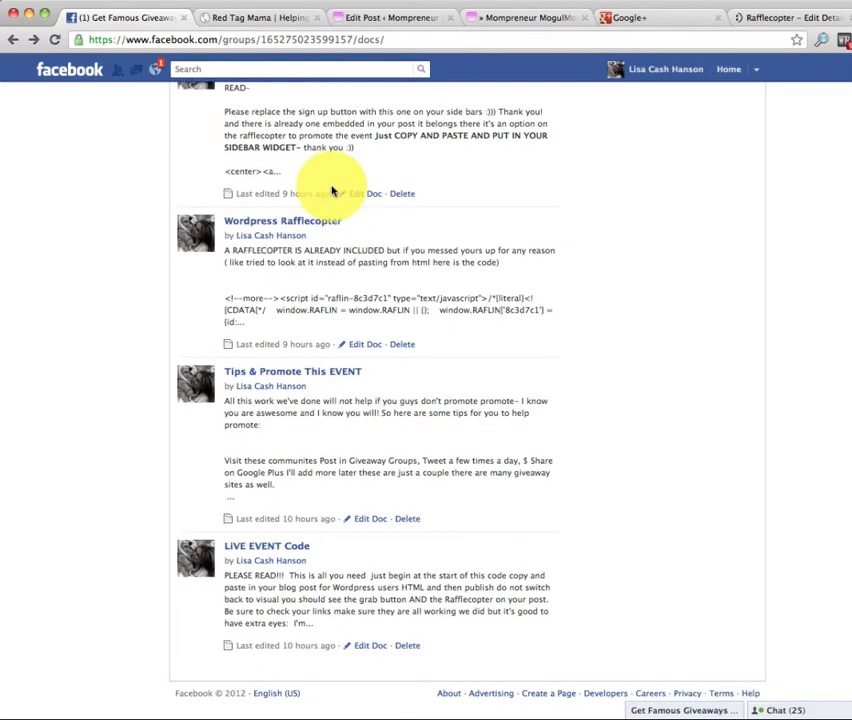
scroll(333, 191, down, 1)
scroll(333, 188, up, 2)
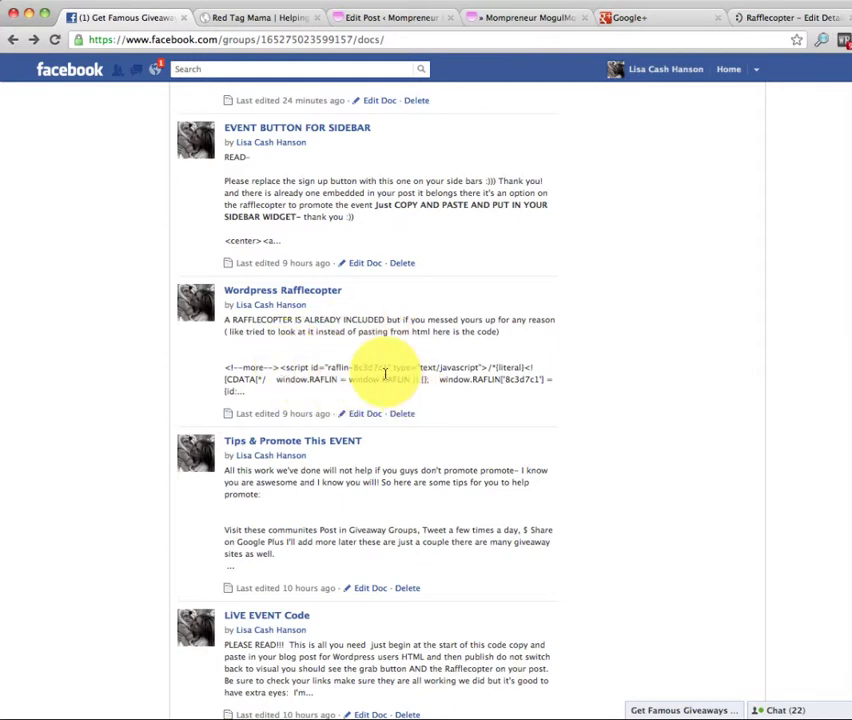
scroll(381, 366, up, 3)
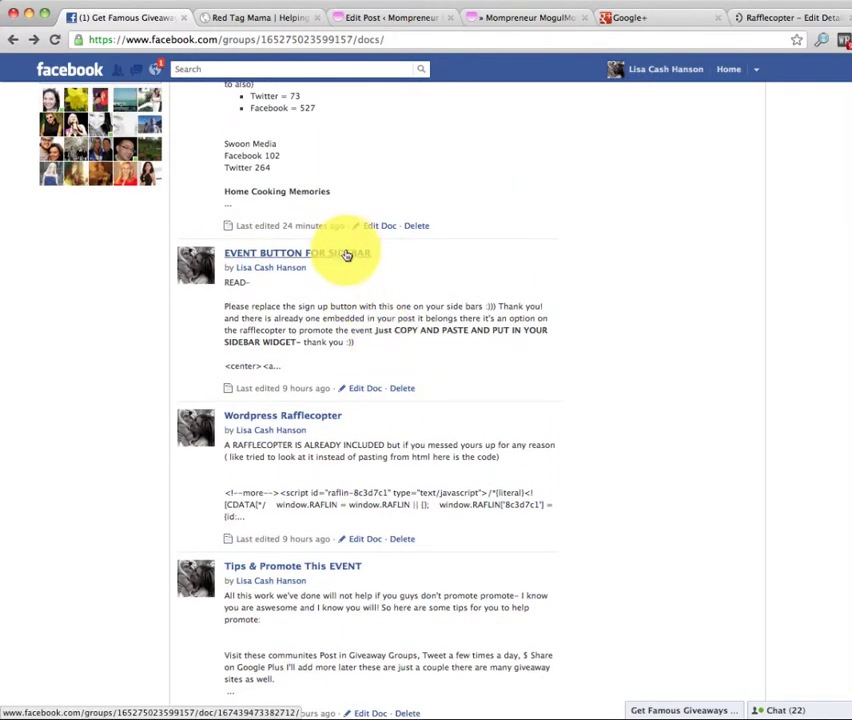
click(345, 256)
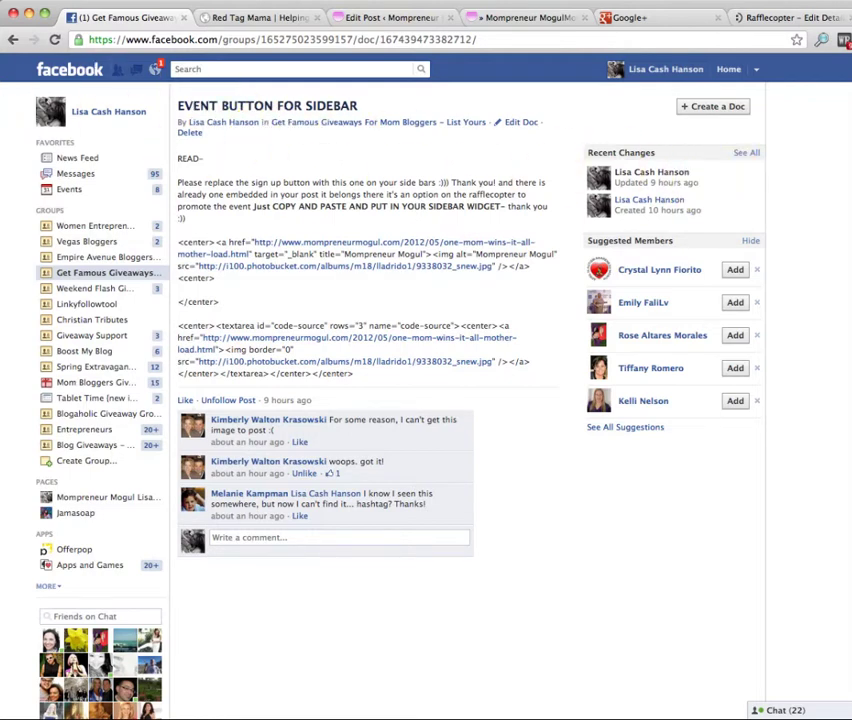
- Open the group's "Please Add your post here" document and check the Mother Load giveaway post on the Red Tag Mama blog
click(12, 40)
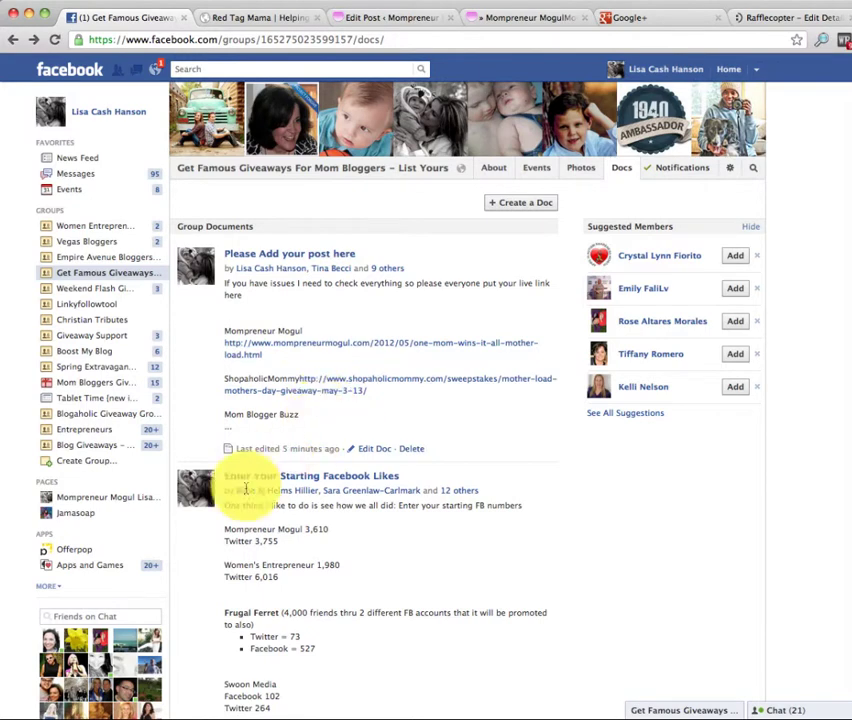
click(295, 254)
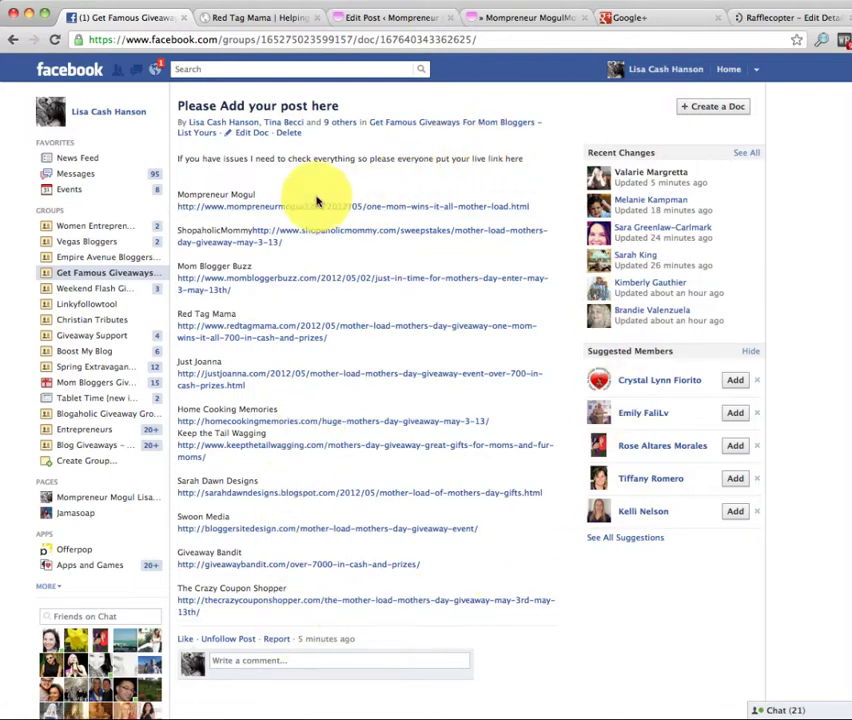
click(277, 20)
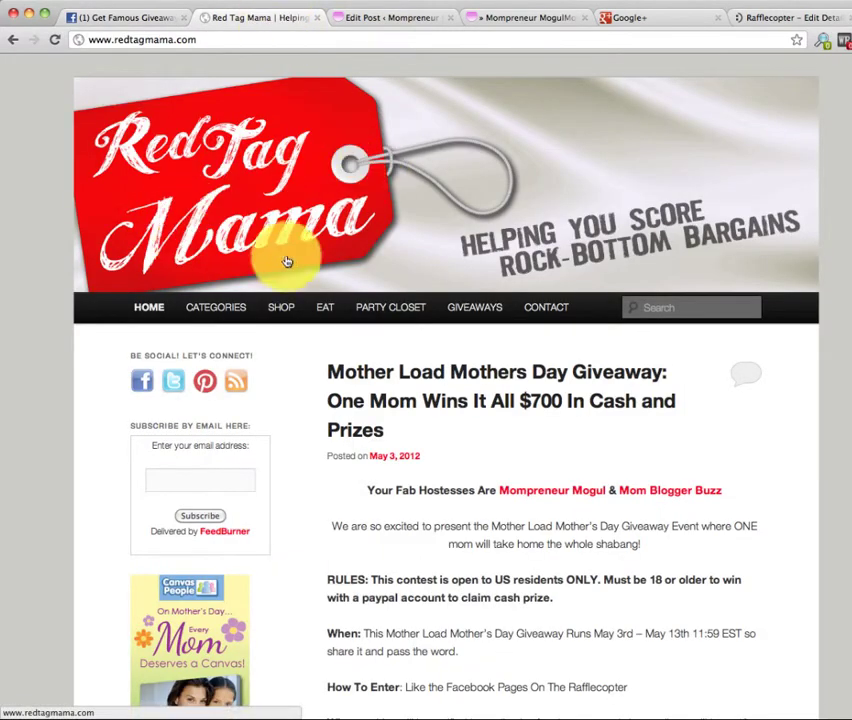
scroll(320, 195, down, 1)
scroll(322, 193, down, 5)
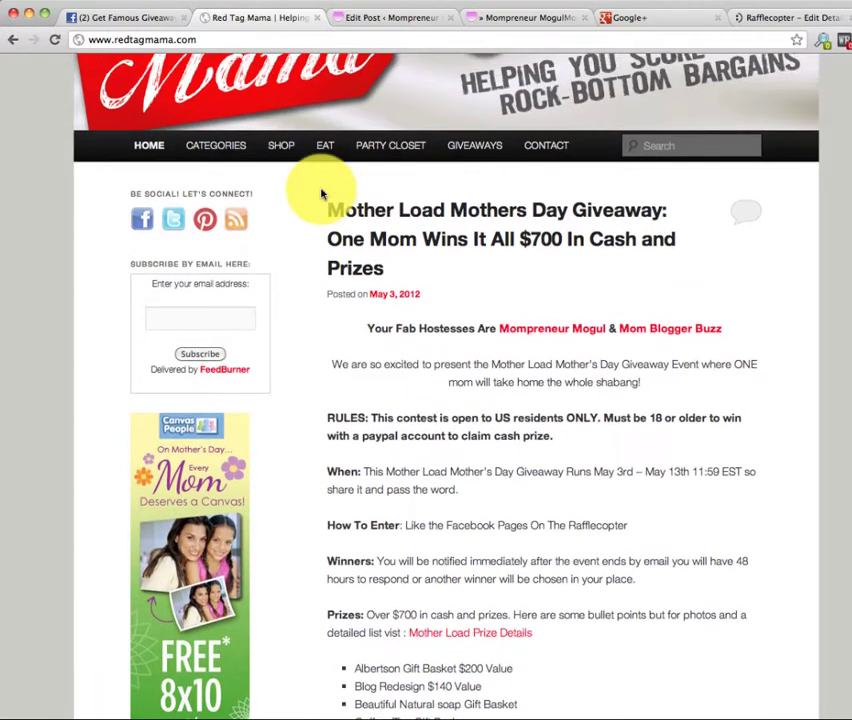
scroll(321, 193, up, 1)
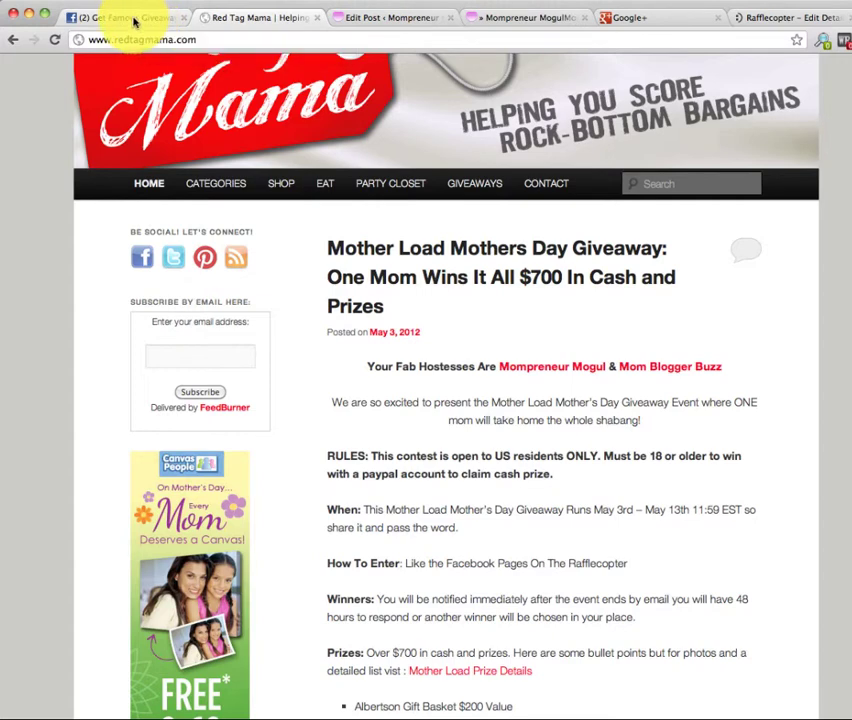
click(133, 21)
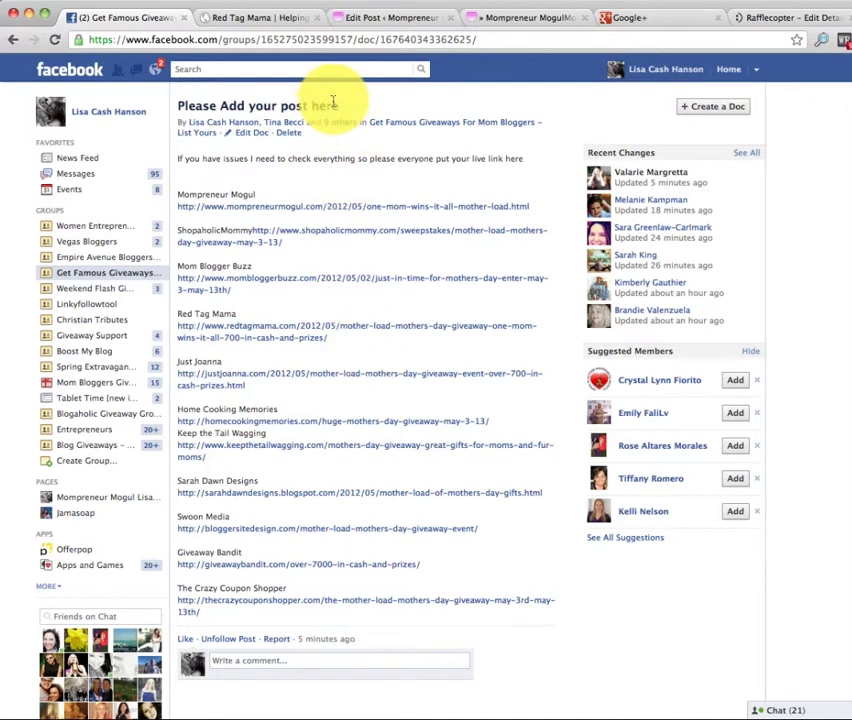
click(263, 20)
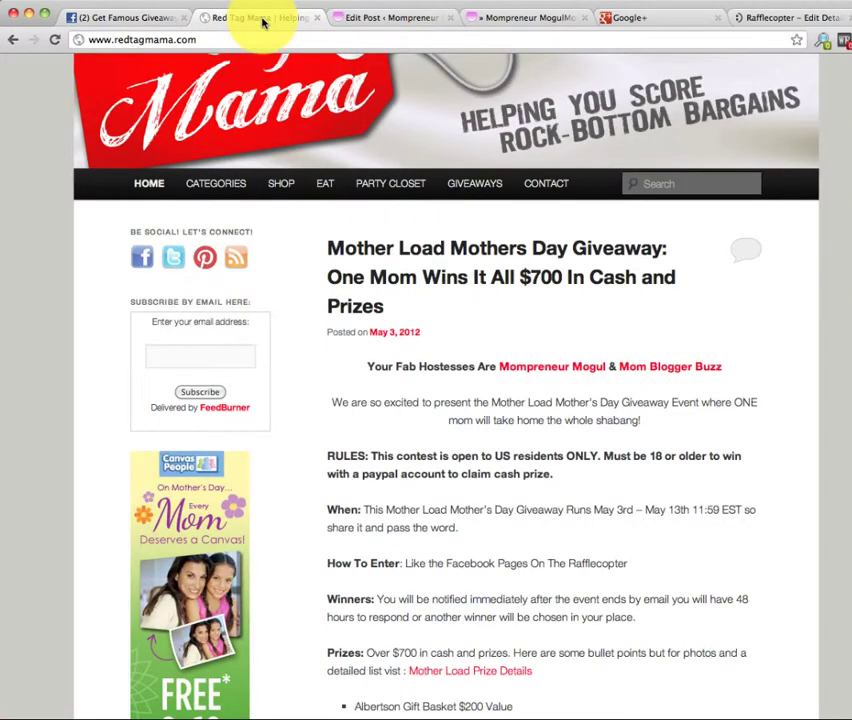
- Review the Mother Load giveaway post on the Red Tag Mama home page, open its full version and return to the home page
scroll(318, 110, down, 3)
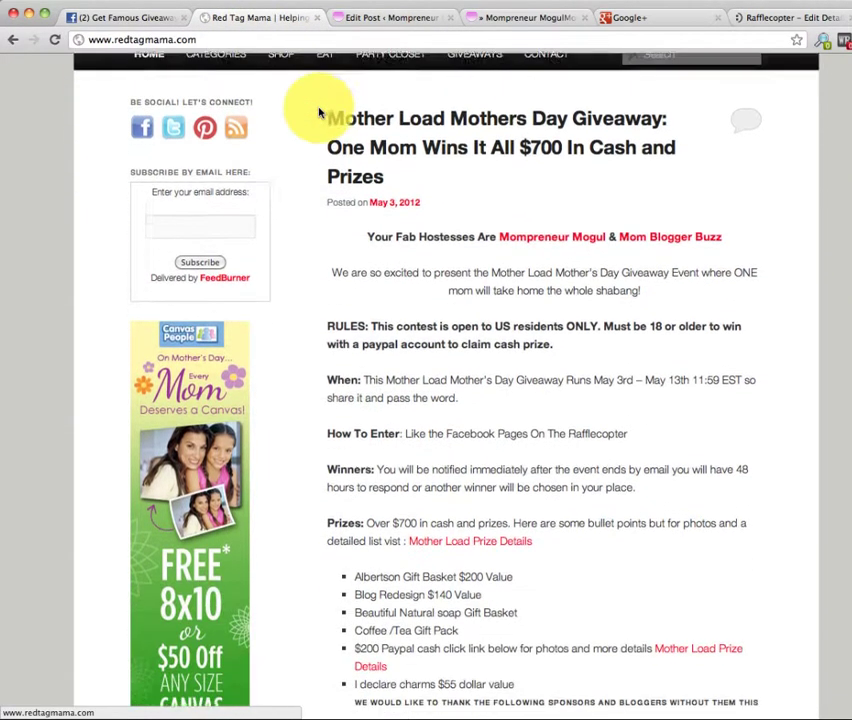
scroll(318, 112, down, 2)
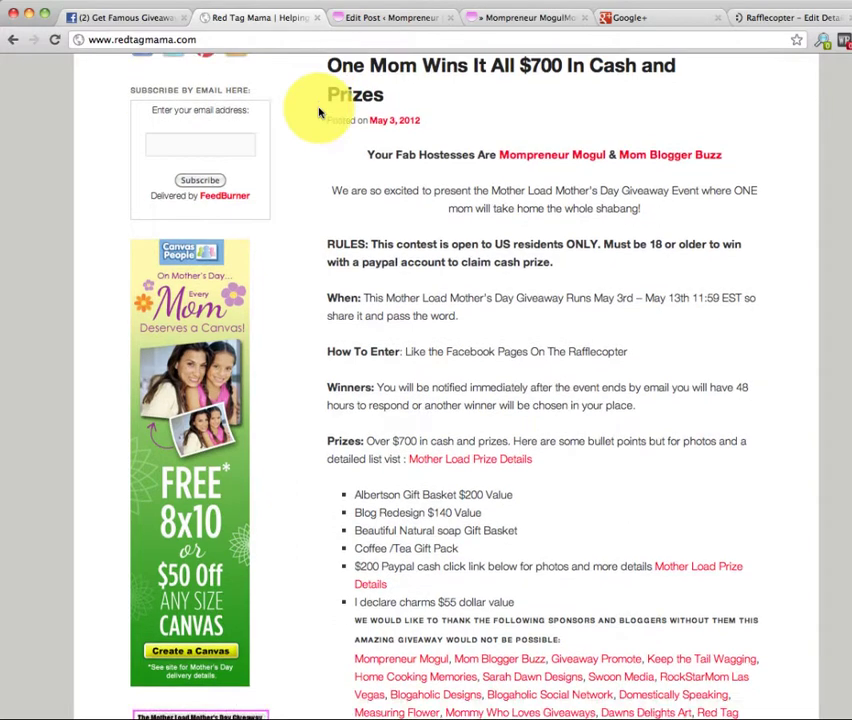
scroll(319, 112, down, 8)
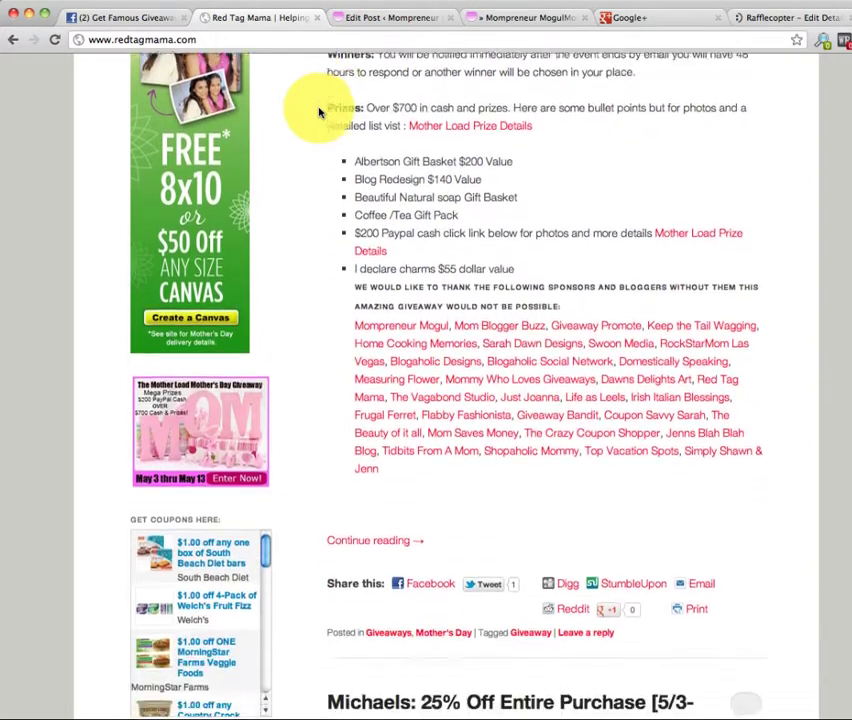
scroll(319, 112, up, 4)
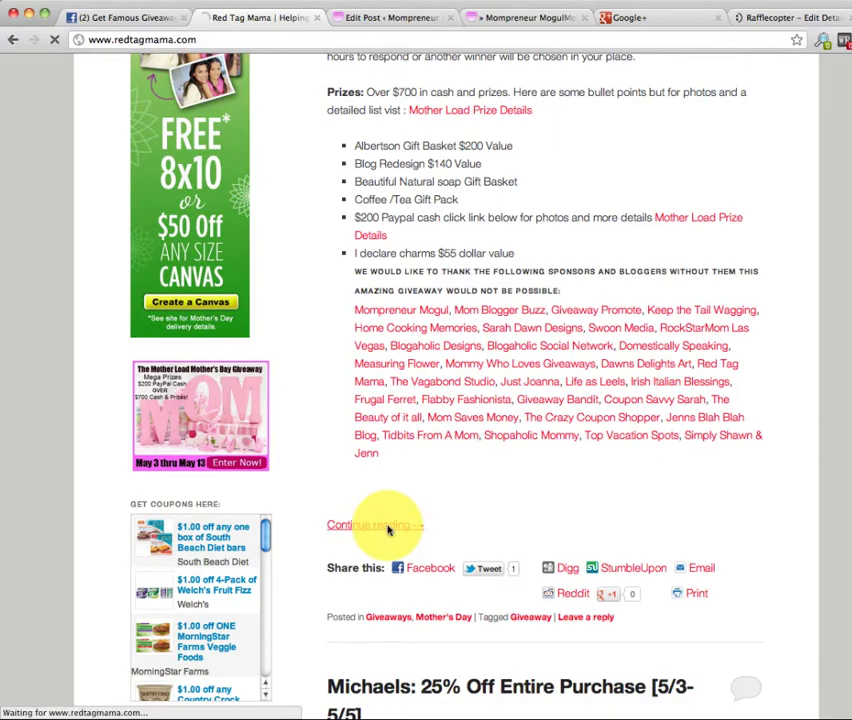
click(389, 530)
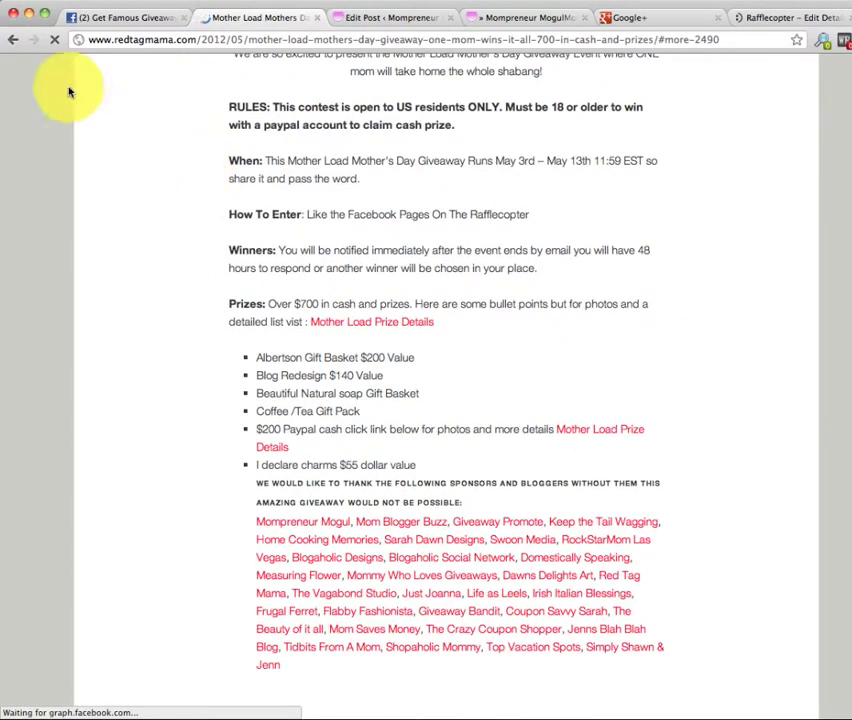
click(13, 40)
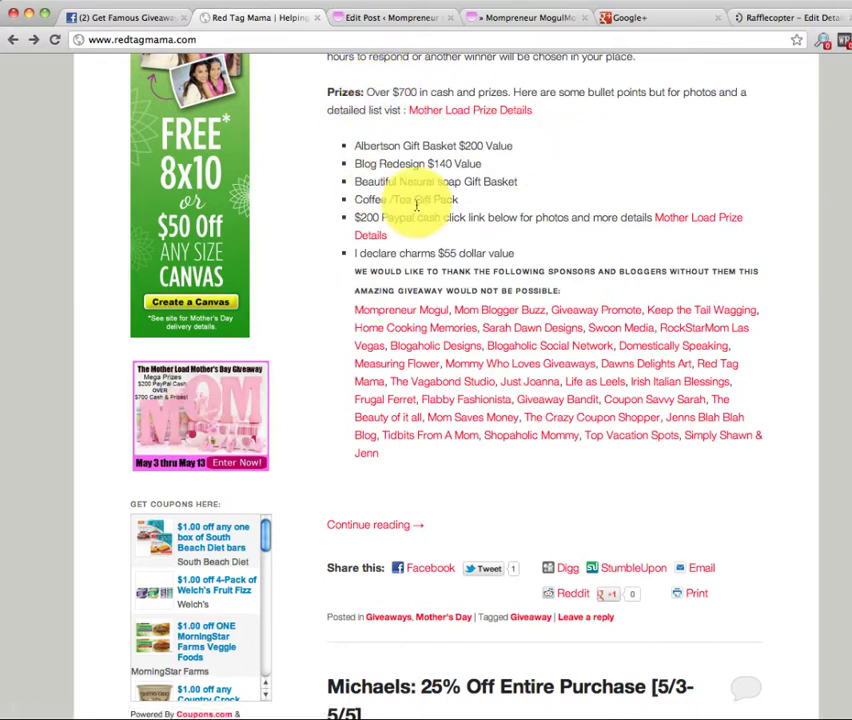
scroll(418, 207, up, 5)
scroll(418, 207, up, 5)
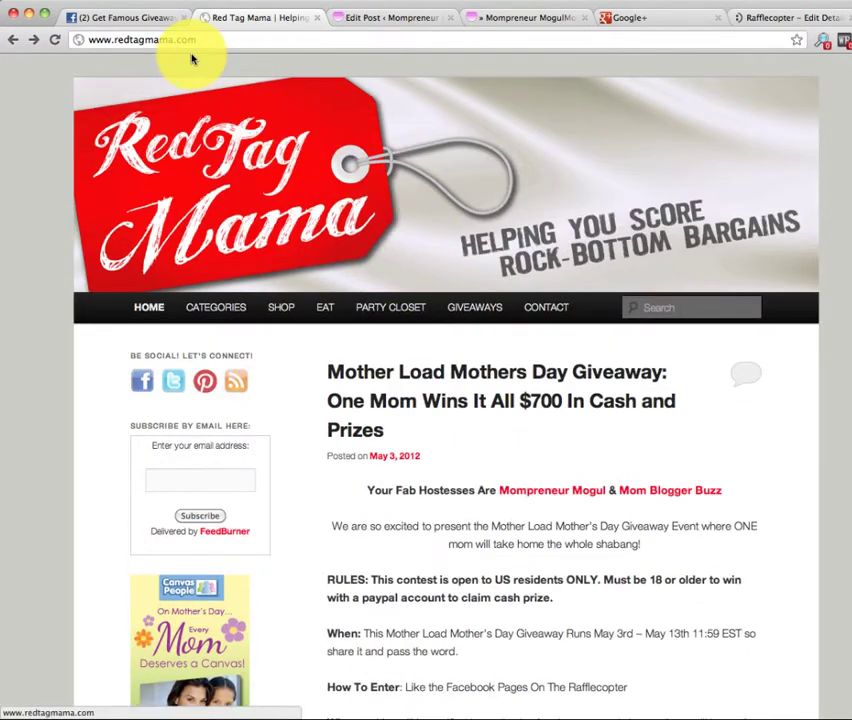
- Switch to the Facebook group, go back to its documents list and check the account's notifications
click(133, 19)
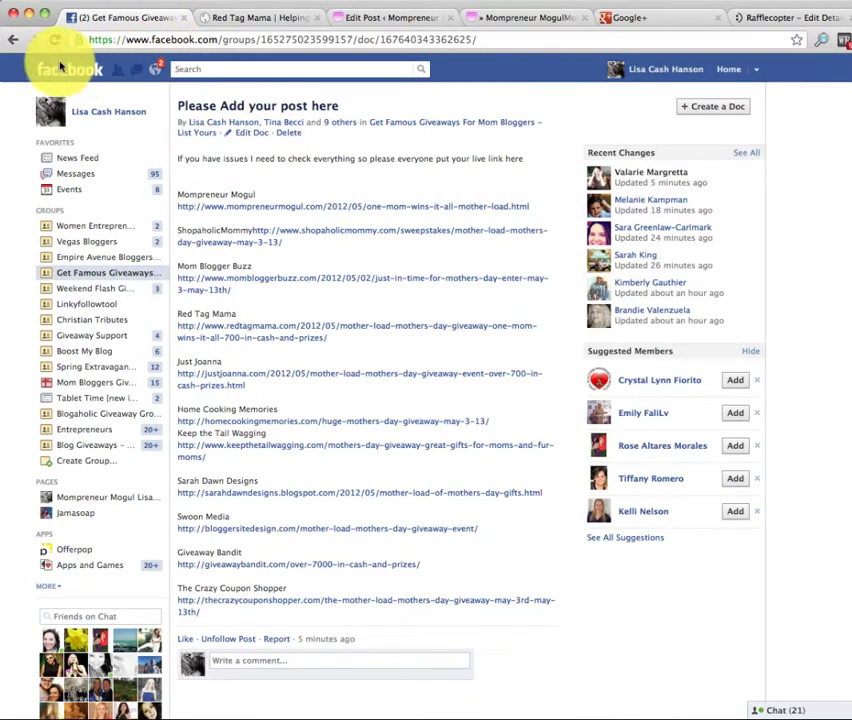
click(13, 39)
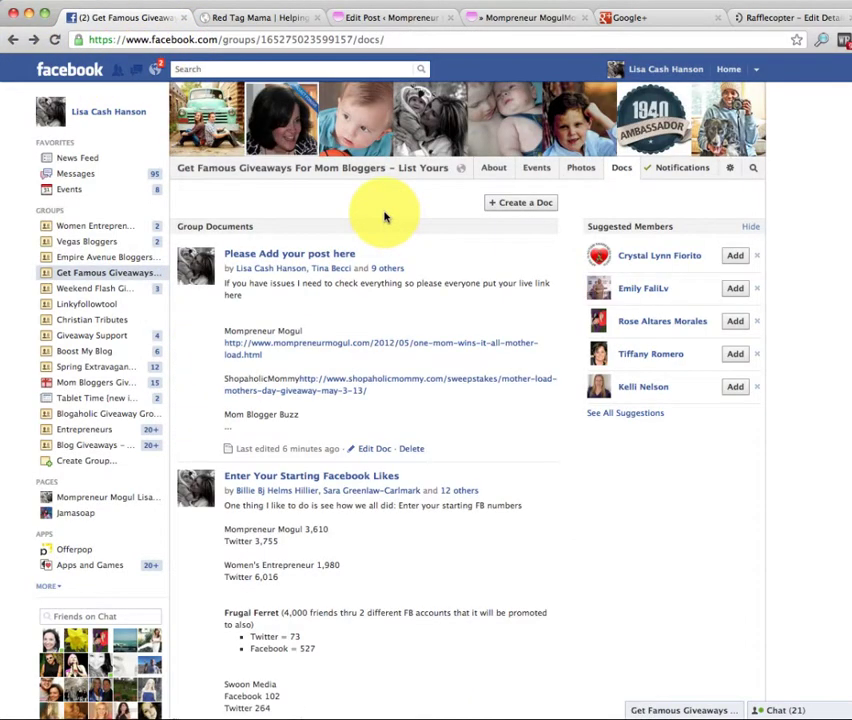
scroll(384, 216, down, 2)
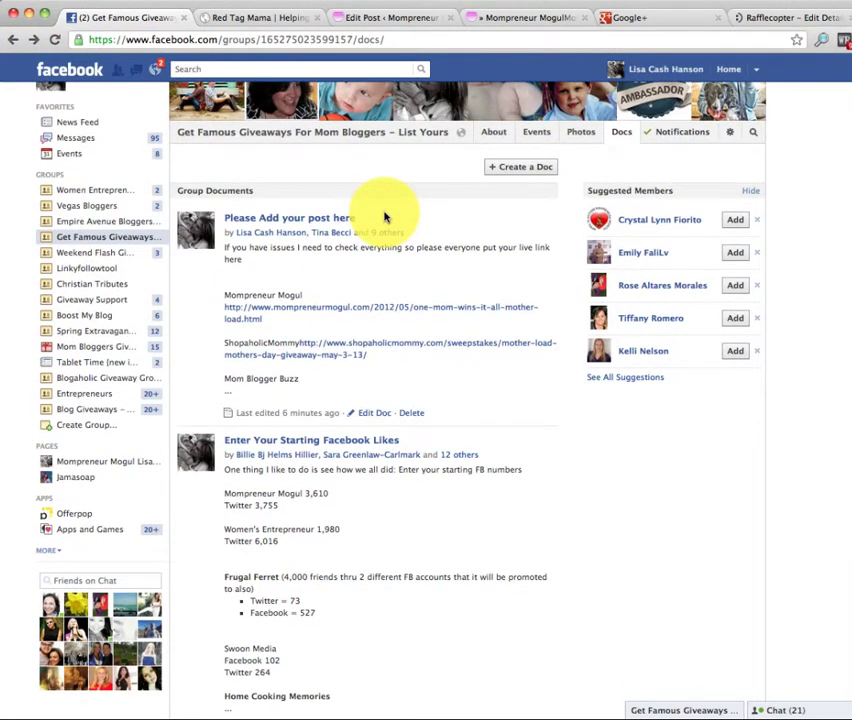
click(154, 69)
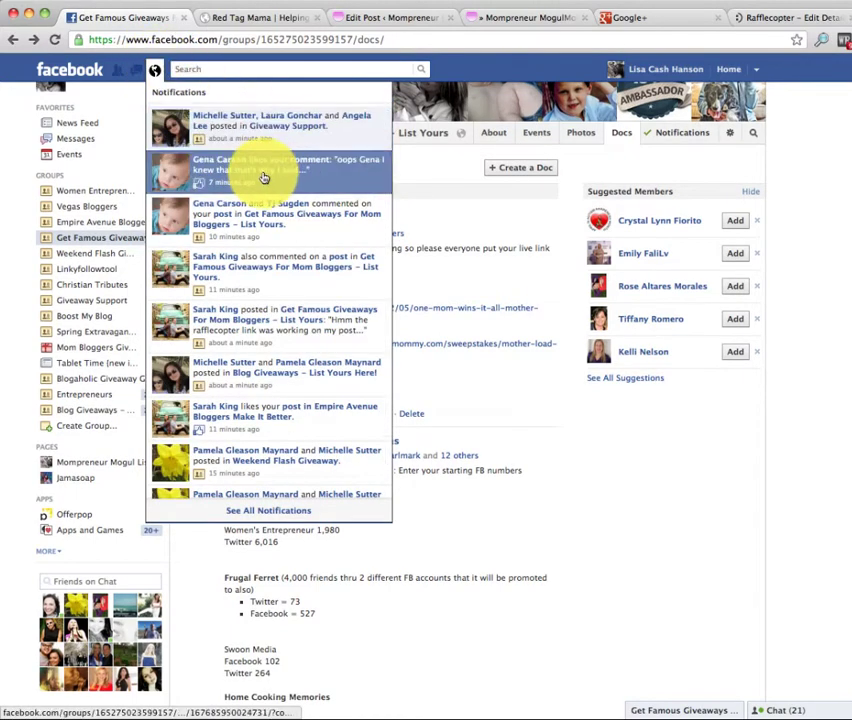
click(503, 218)
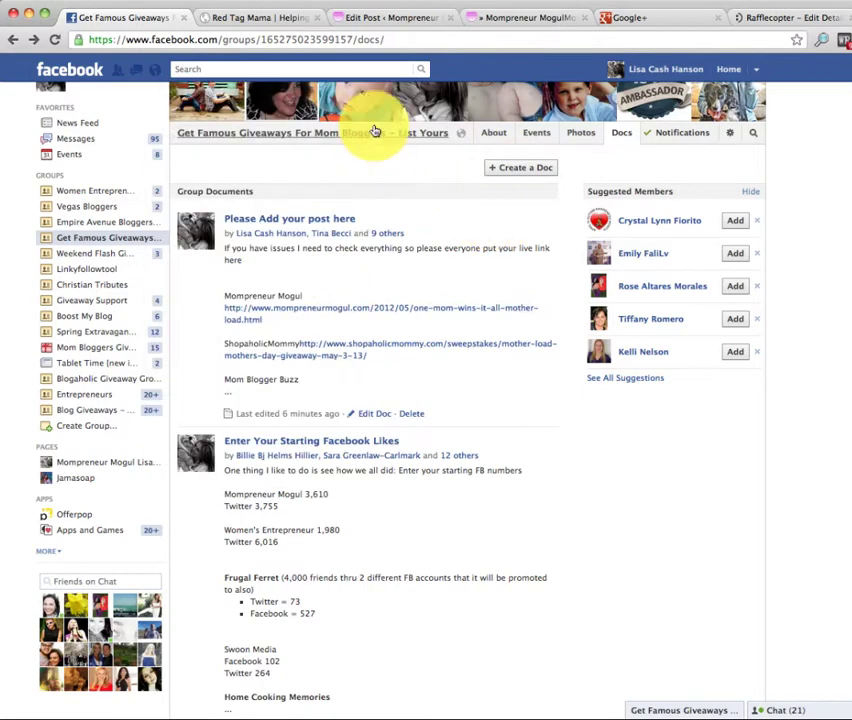
scroll(363, 136, up, 1)
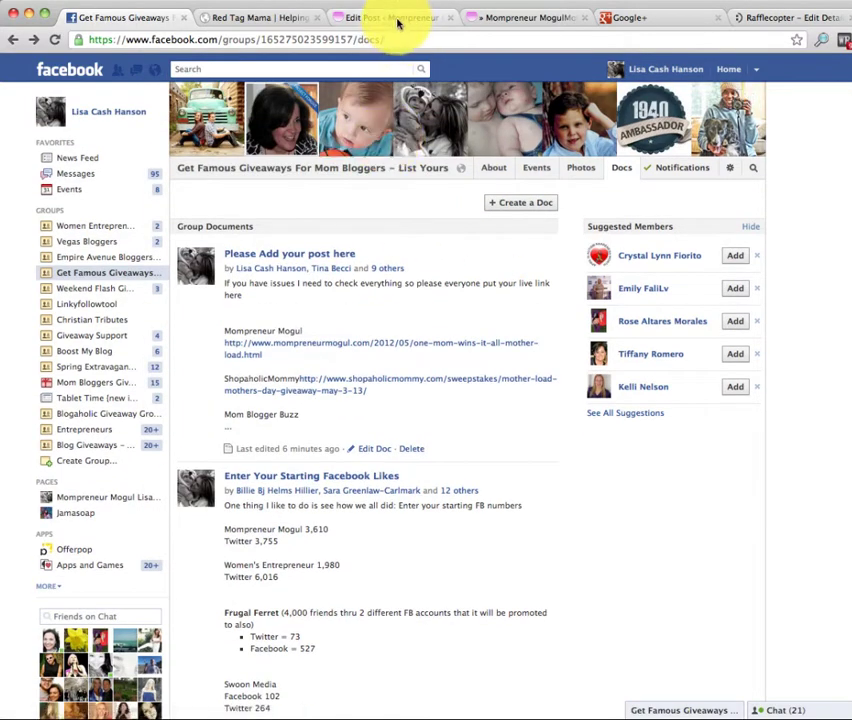
click(397, 20)
mouse_move(68, 80)
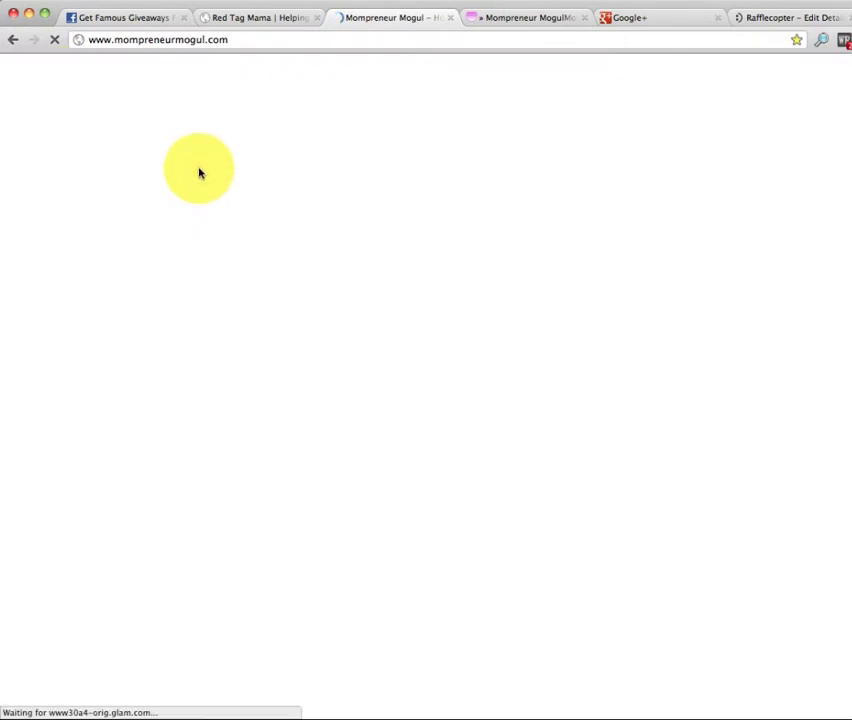
scroll(295, 177, down, 5)
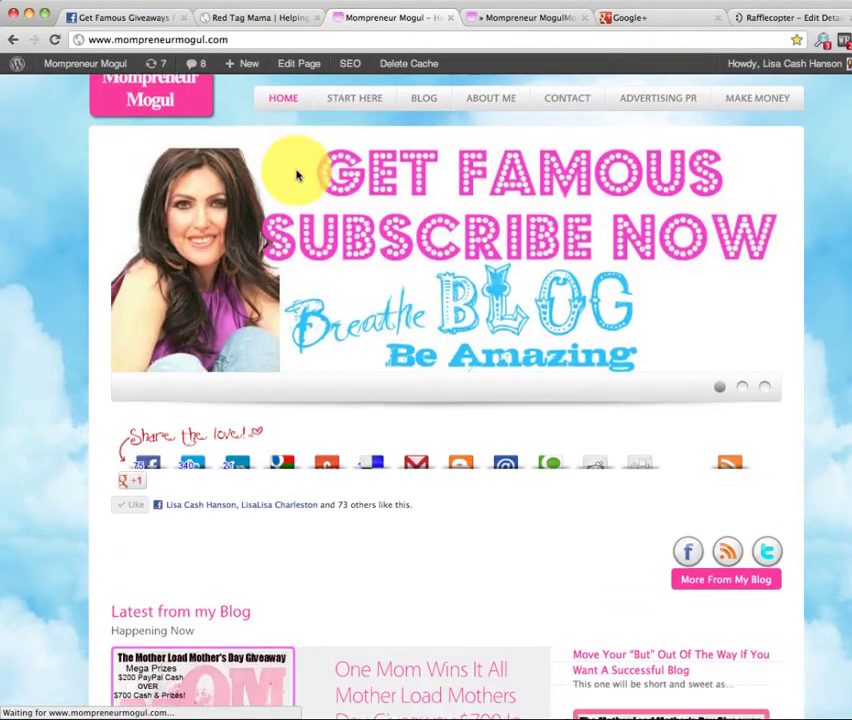
scroll(295, 177, down, 3)
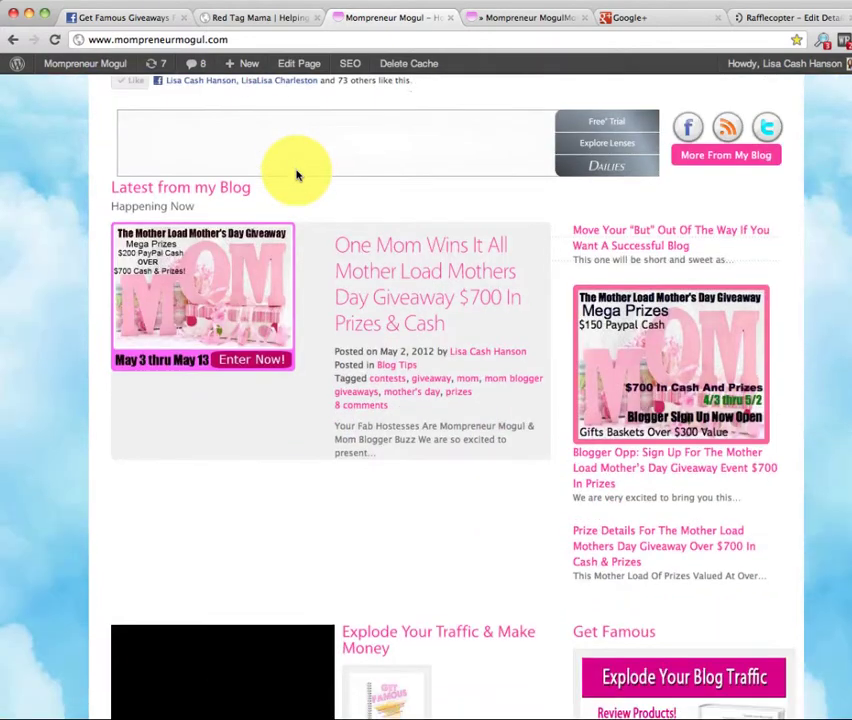
click(404, 268)
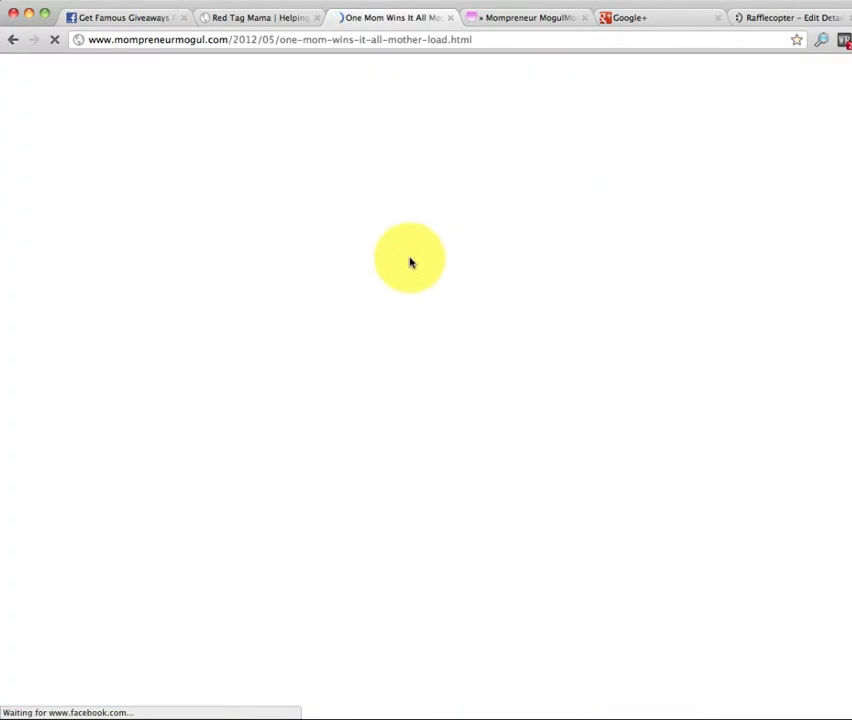
- Examine the giveaway post's rules, prizes, sponsor links, Rafflecopter entry form and event button code
scroll(409, 262, down, 1)
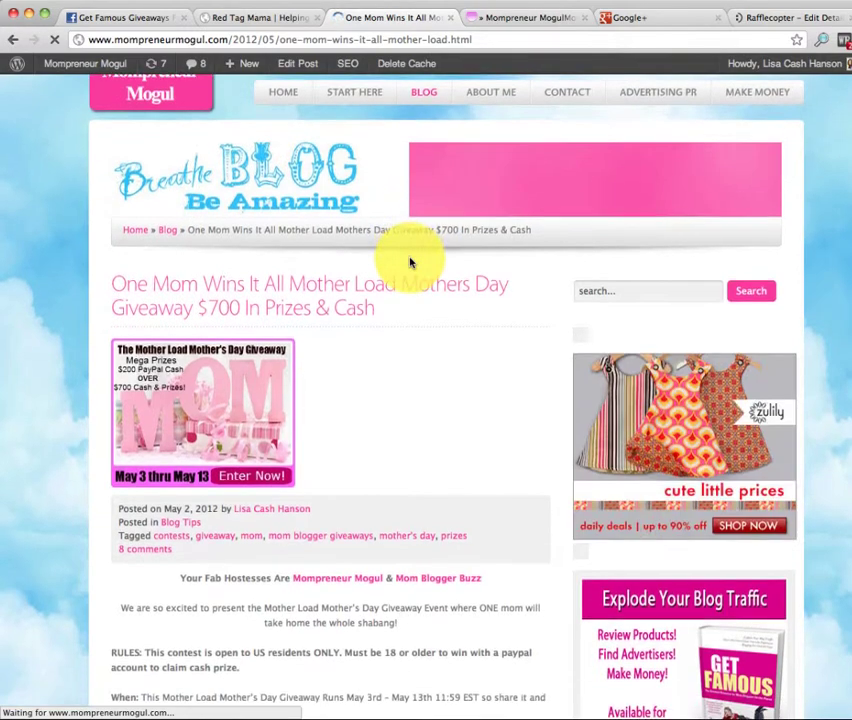
scroll(409, 262, down, 15)
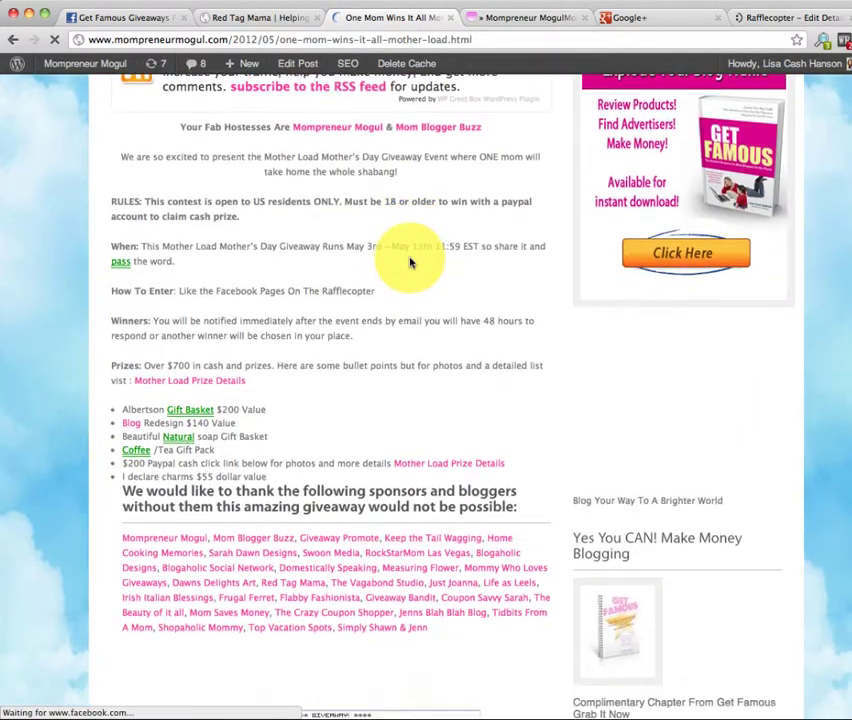
scroll(409, 262, down, 5)
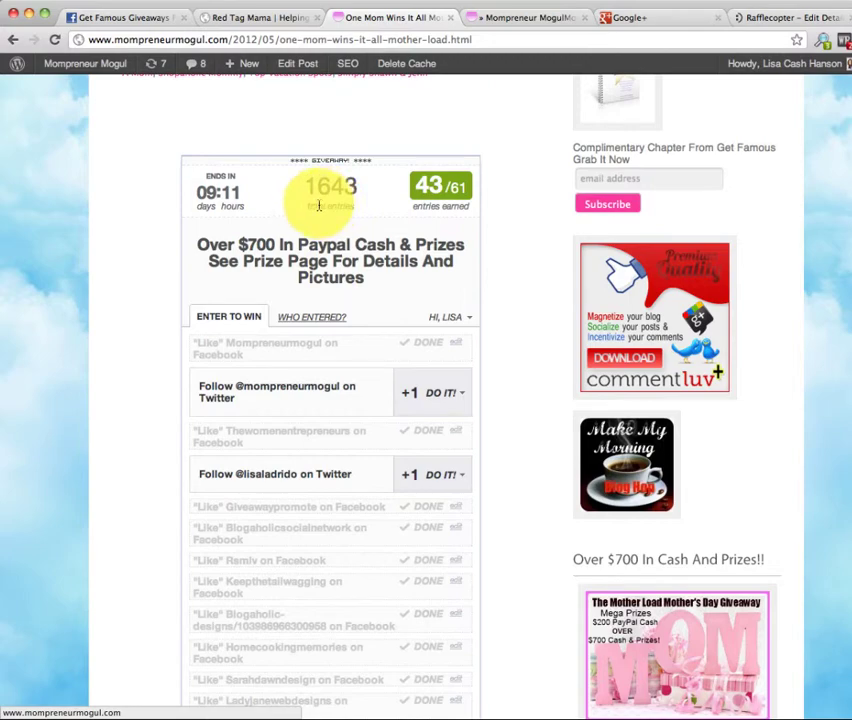
scroll(600, 322, up, 6)
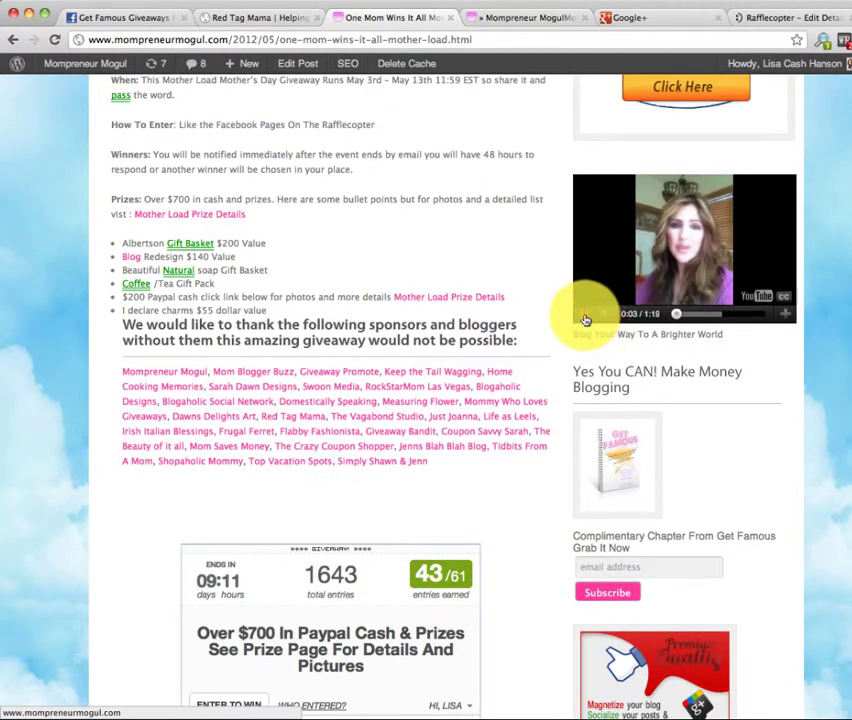
scroll(489, 432, down, 4)
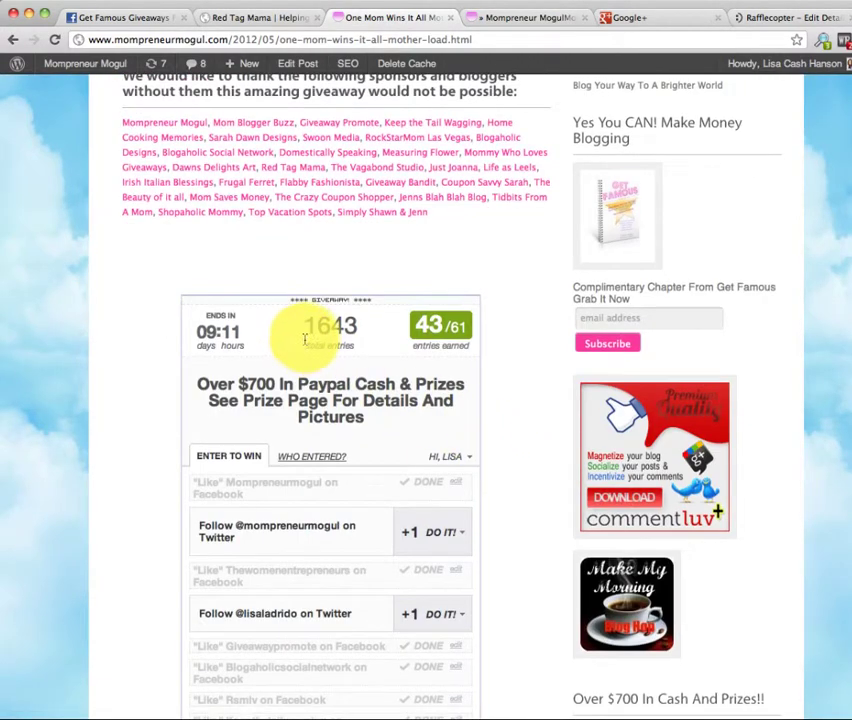
scroll(349, 340, down, 4)
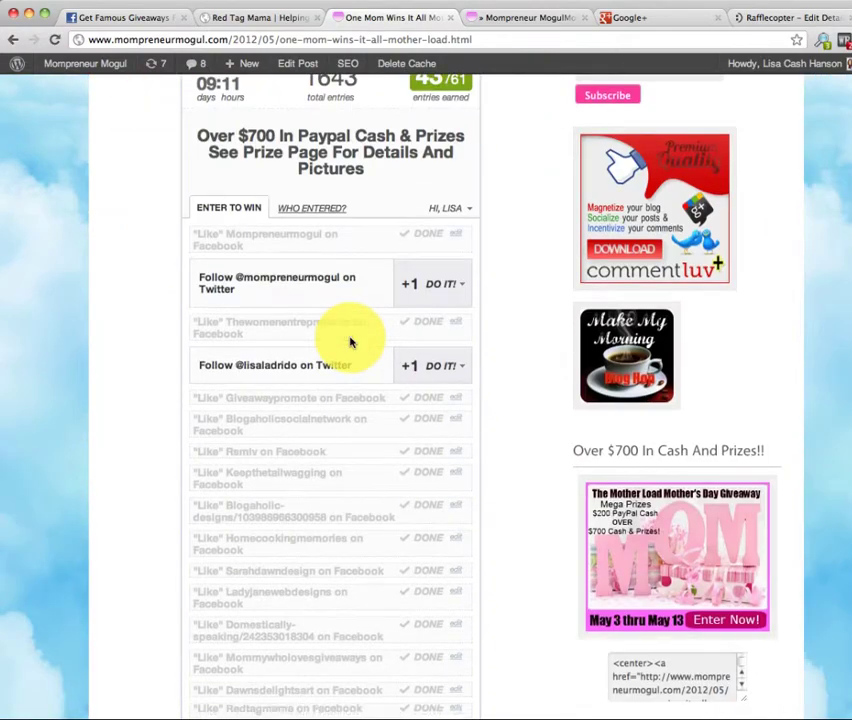
scroll(349, 340, down, 20)
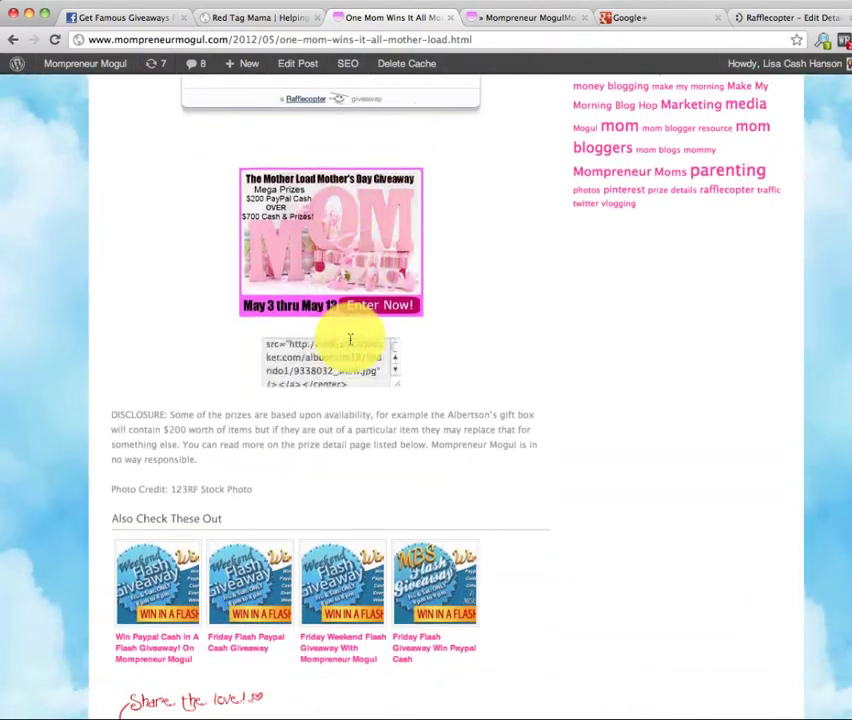
- Read the reader comments and replies below the giveaway post, then return to the post's title
scroll(349, 340, down, 15)
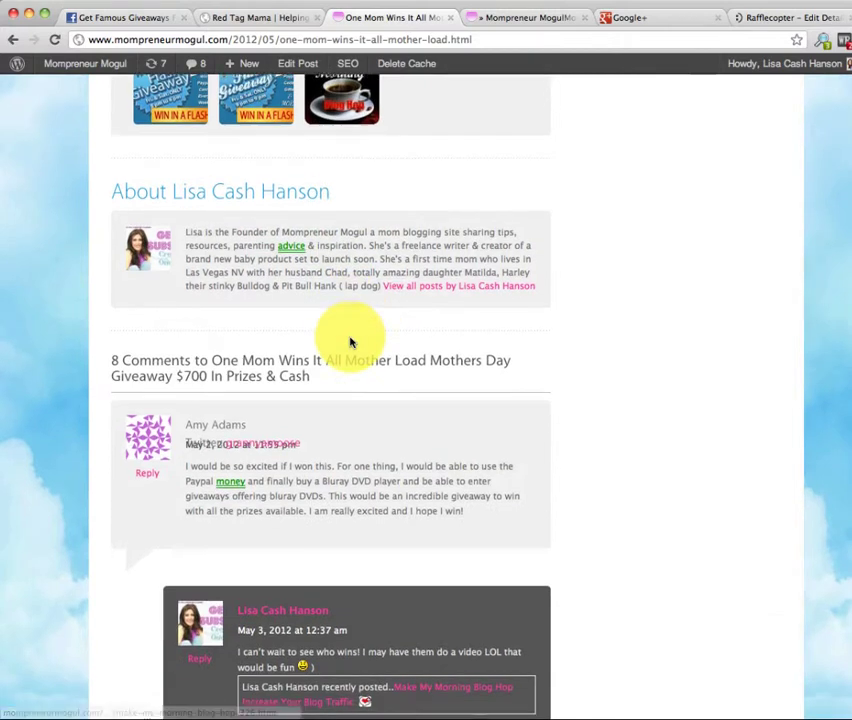
scroll(349, 342, down, 1)
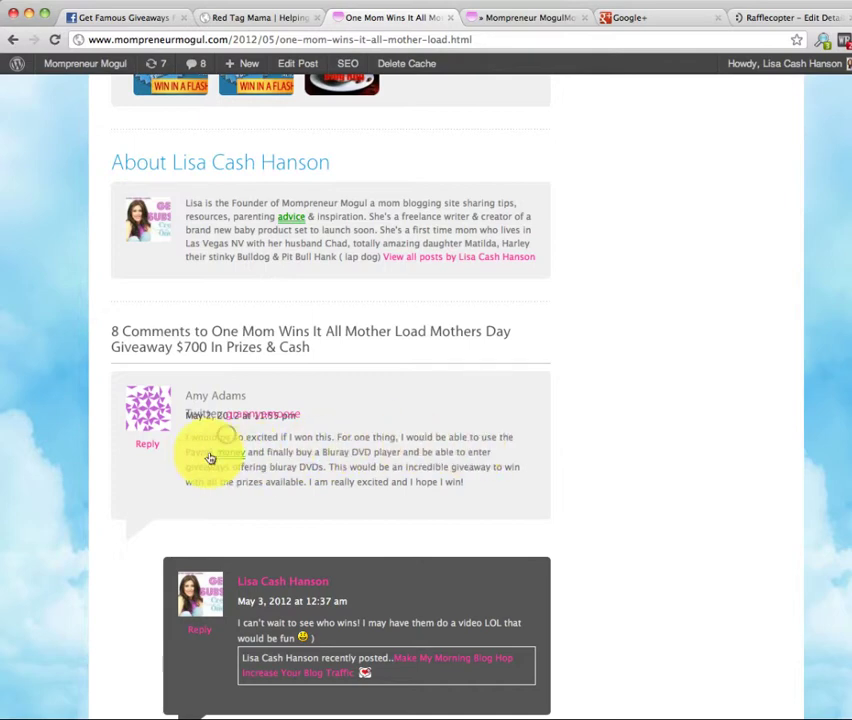
scroll(375, 450, down, 2)
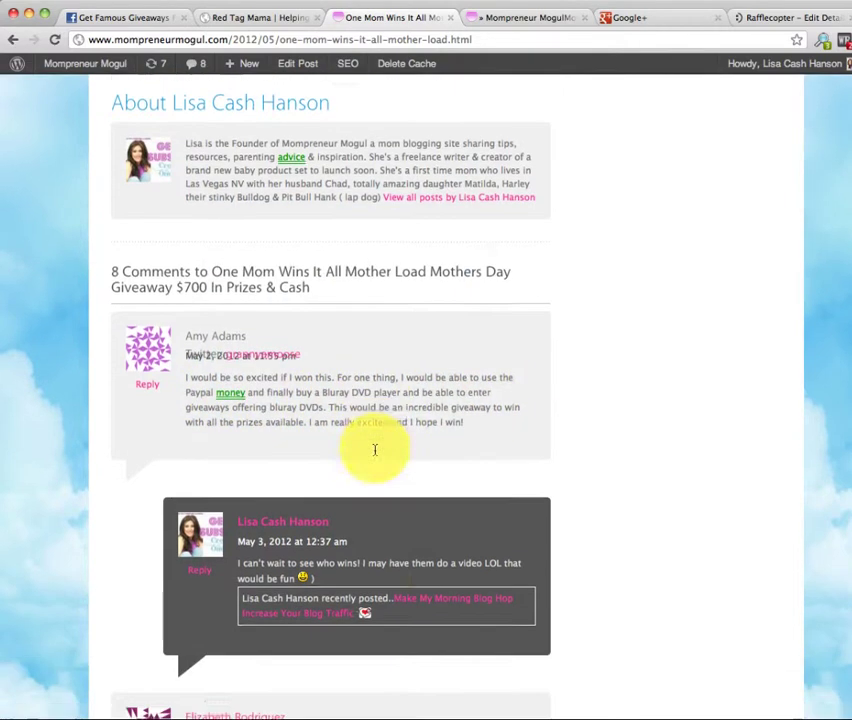
scroll(375, 450, down, 8)
scroll(375, 452, down, 12)
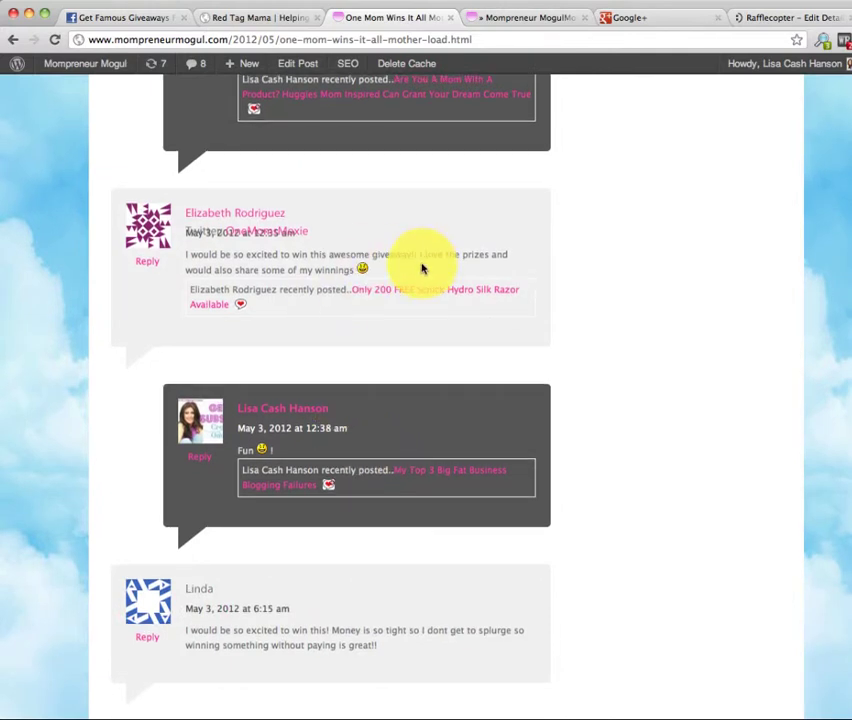
scroll(252, 294, down, 2)
scroll(252, 293, down, 3)
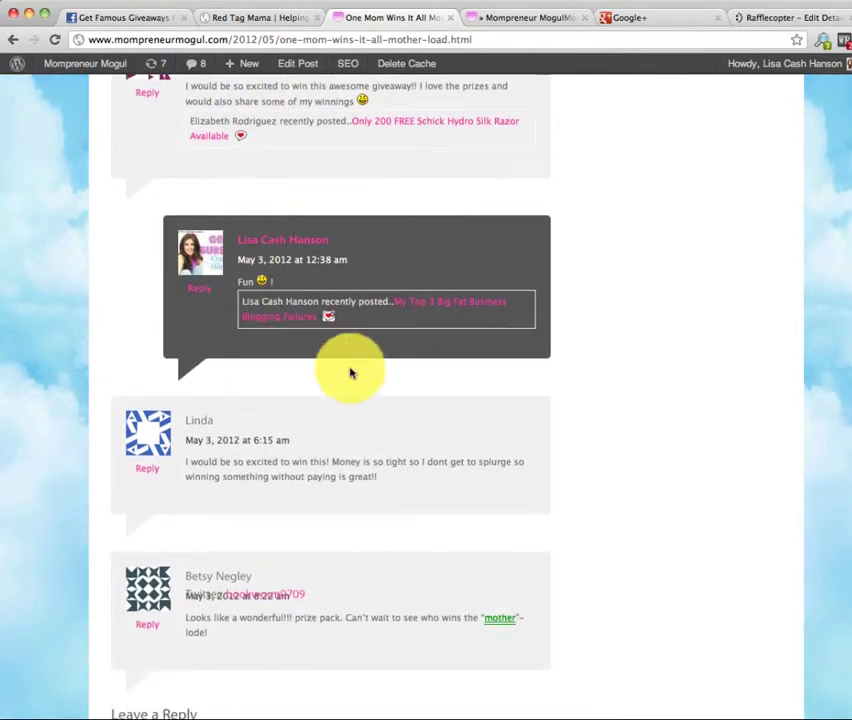
scroll(330, 456, down, 1)
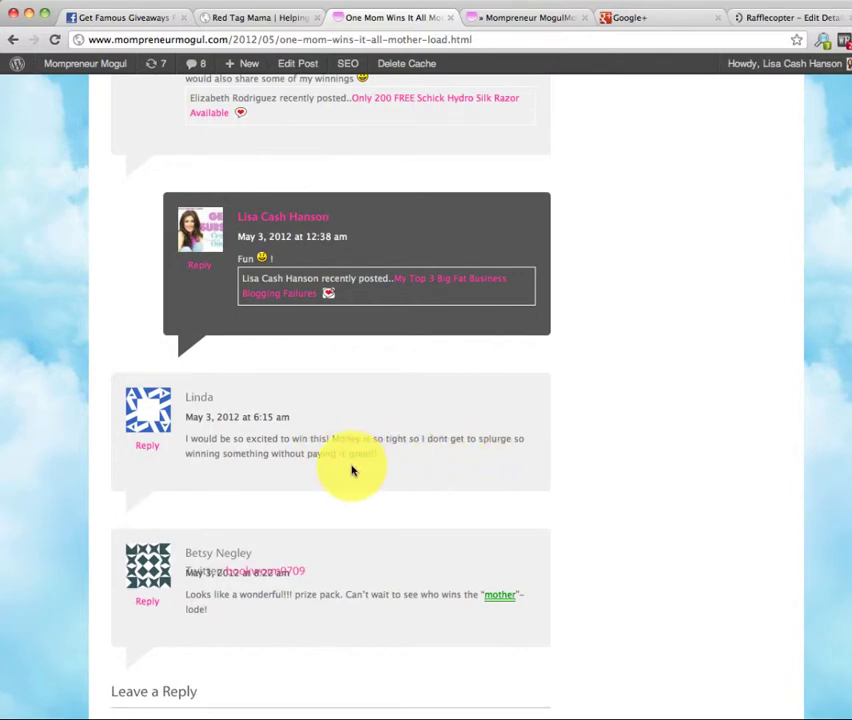
scroll(353, 470, down, 1)
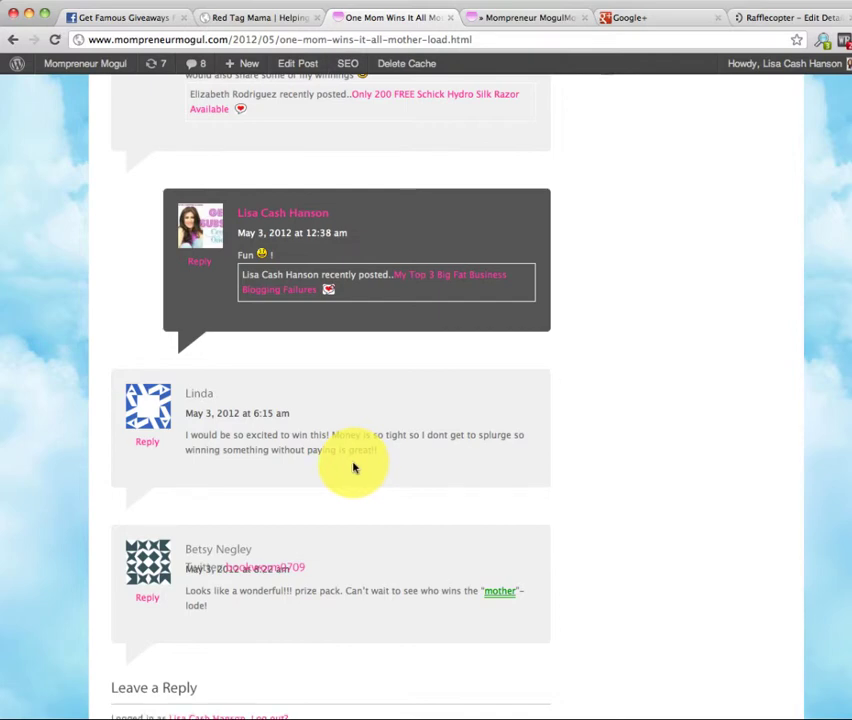
scroll(353, 467, down, 2)
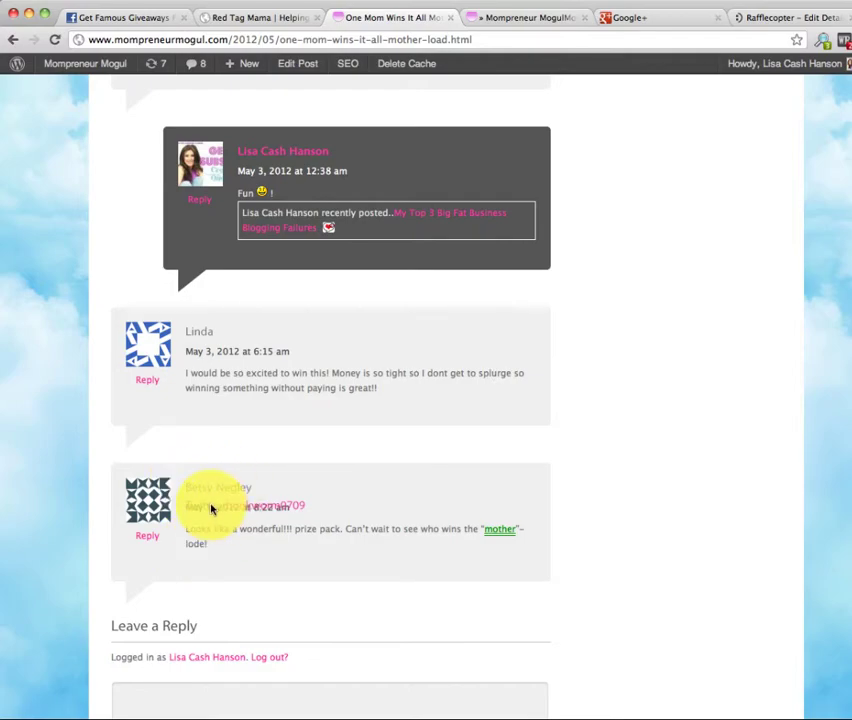
scroll(211, 509, down, 1)
scroll(199, 509, up, 20)
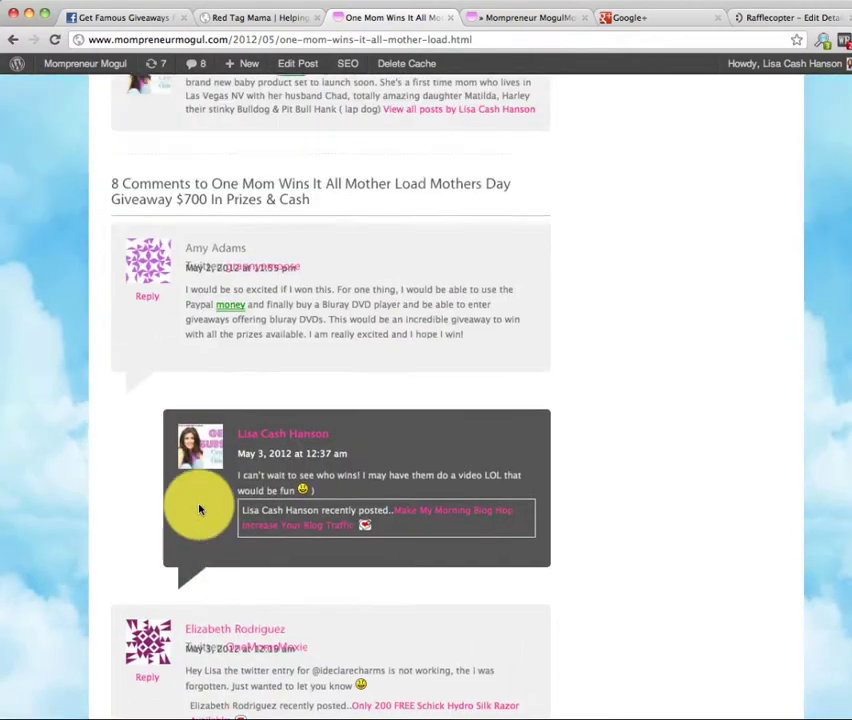
scroll(199, 507, up, 20)
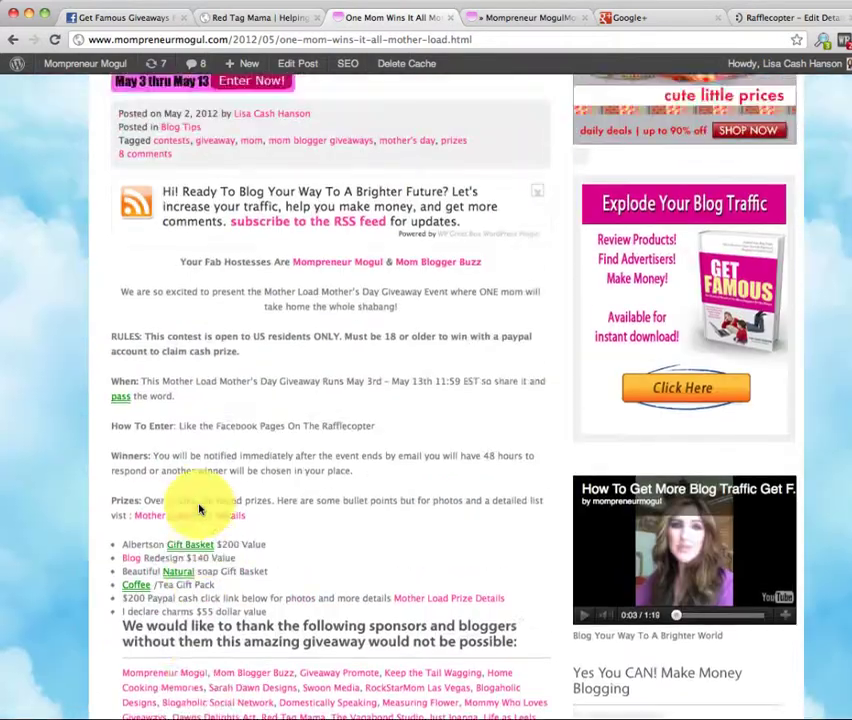
scroll(199, 507, up, 3)
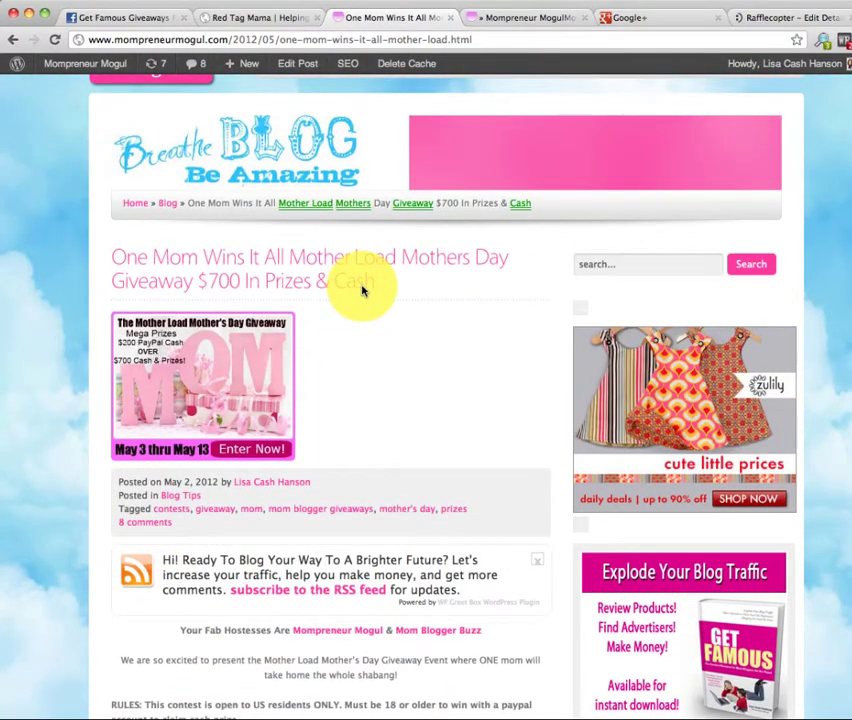
- Switch to the Rafflecopter giveaway's edit page and look through its nickname, prize and list of entry options
scroll(355, 291, up, 2)
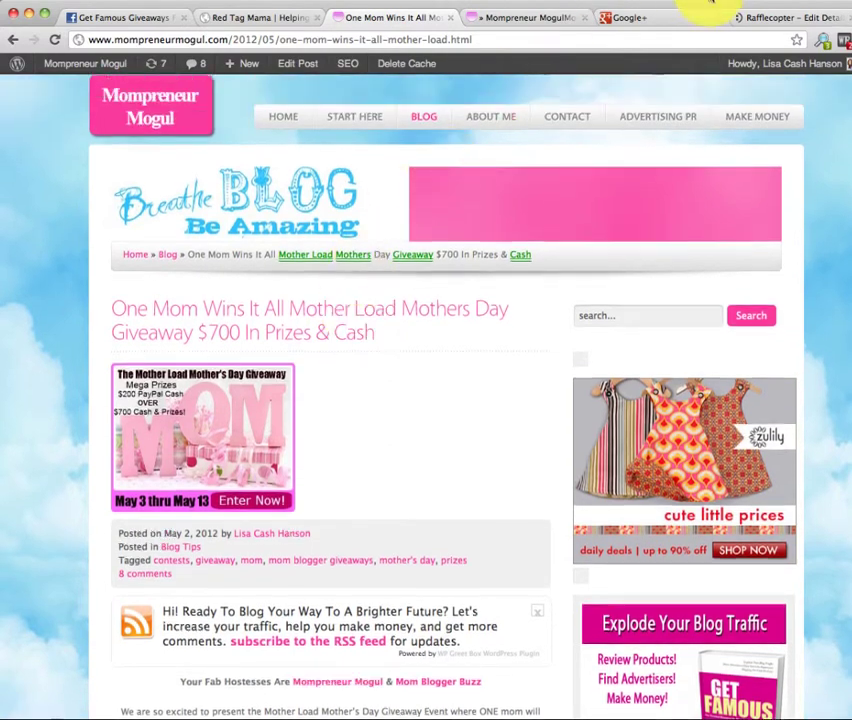
click(752, 17)
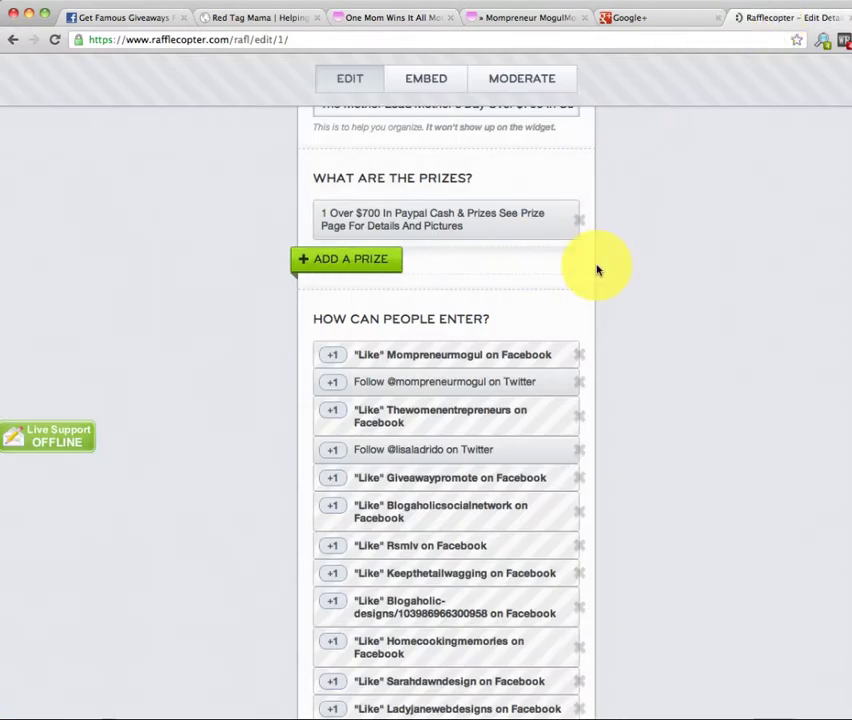
scroll(595, 268, down, 3)
drag(400, 220, 256, 275)
scroll(413, 220, down, 17)
scroll(413, 219, down, 10)
scroll(382, 253, up, 8)
scroll(456, 266, down, 5)
scroll(422, 310, up, 15)
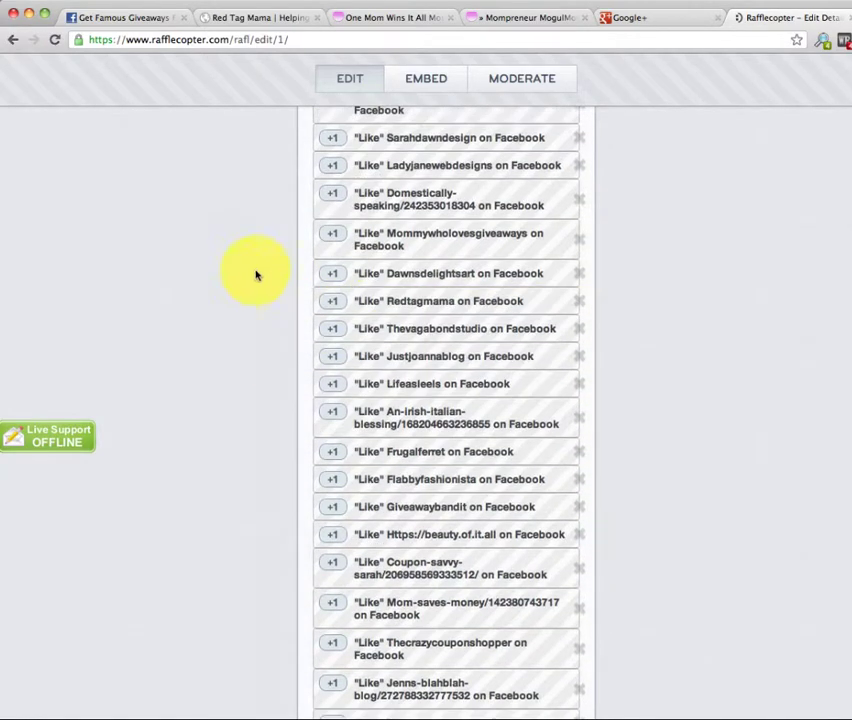
scroll(252, 277, up, 12)
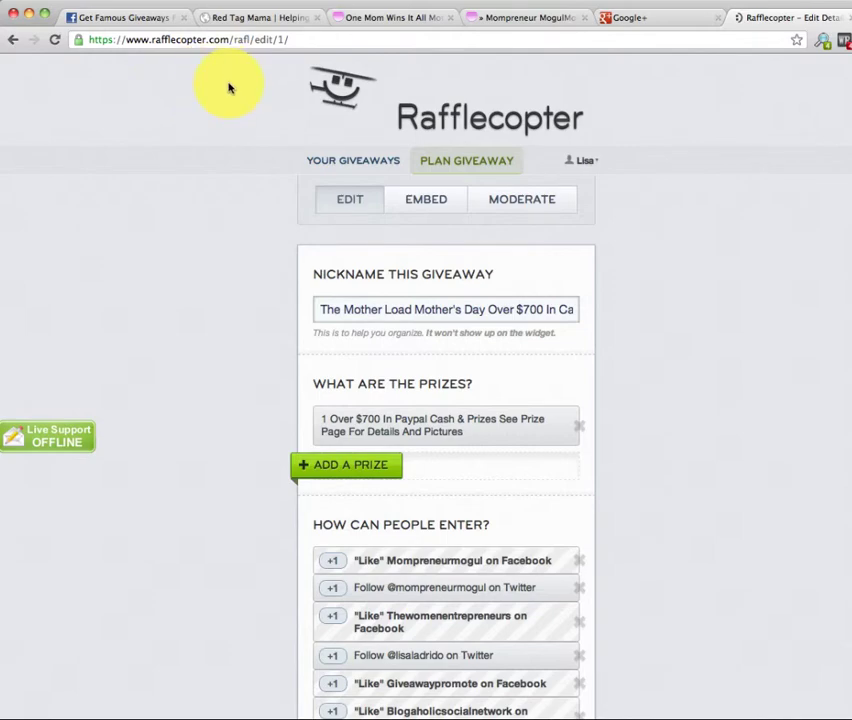
- Review the giveaway's Facebook like, blog comment, tweet and Twitter follow entry options, then return to the start of the list
scroll(175, 70, down, 15)
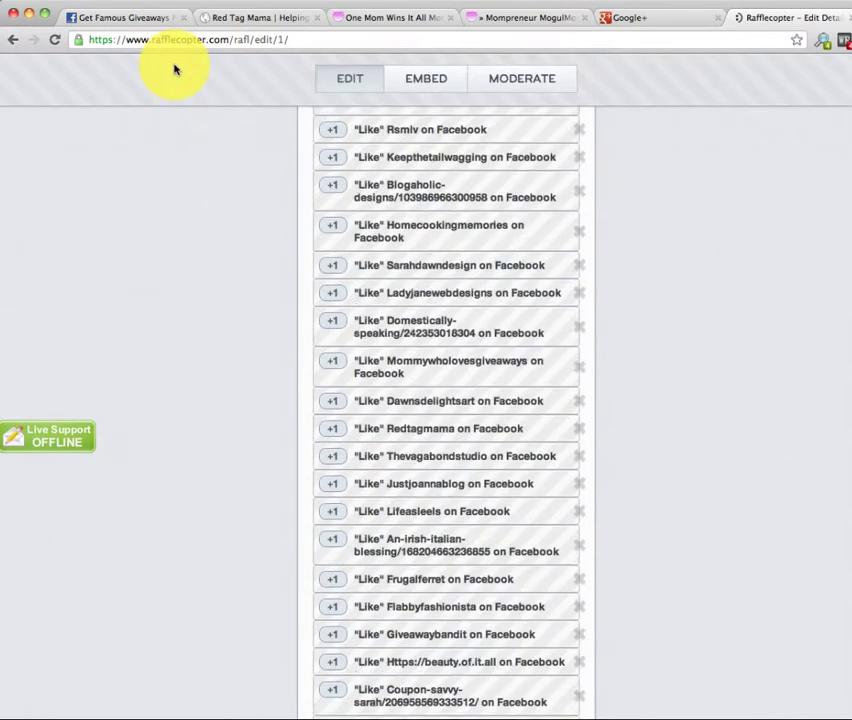
scroll(177, 70, down, 8)
scroll(426, 534, down, 7)
scroll(425, 534, up, 3)
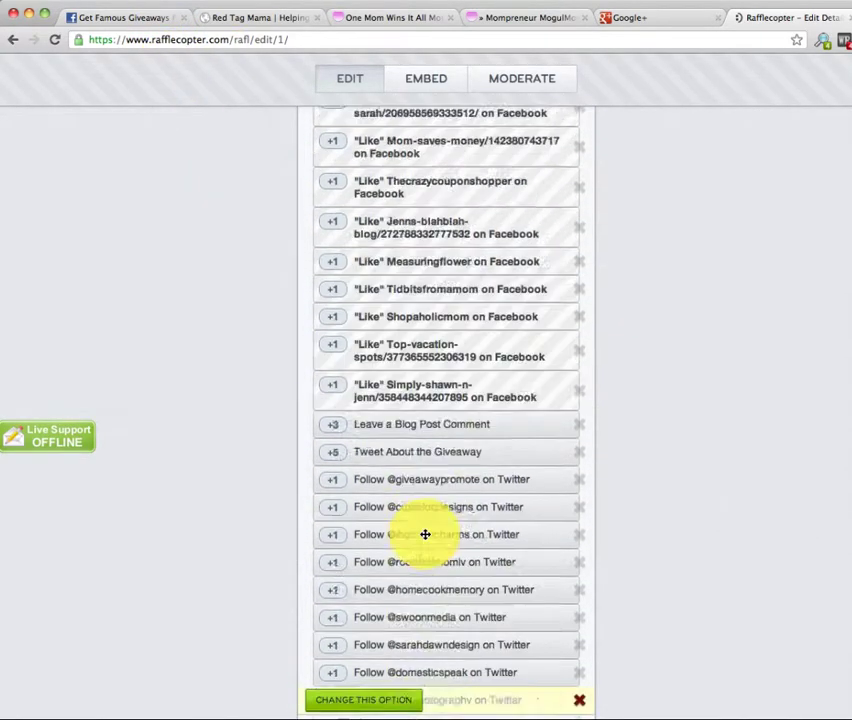
scroll(425, 534, up, 15)
scroll(156, 197, up, 2)
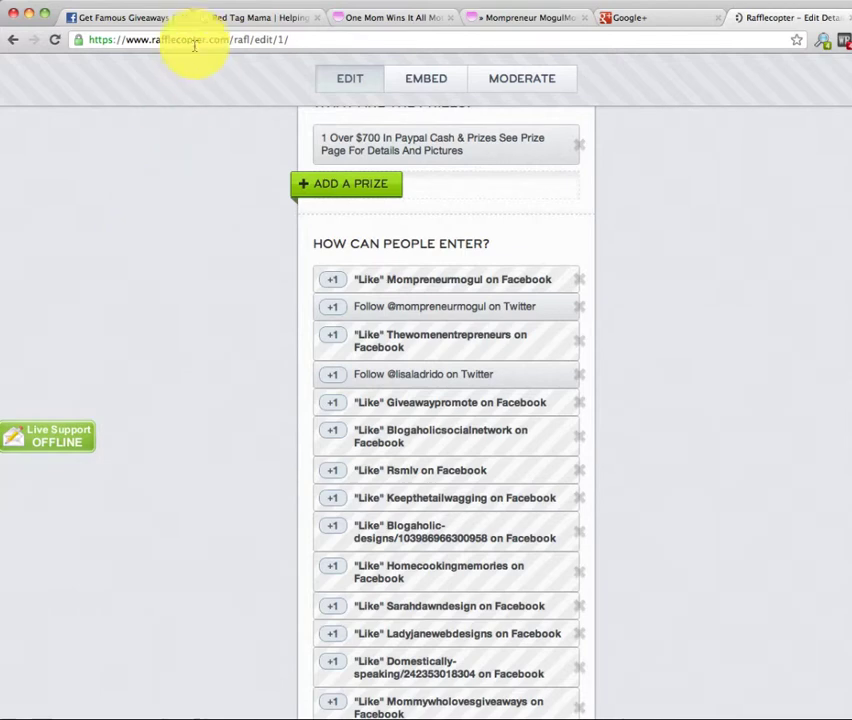
- Return to the published giveaway post and read through its rules, prize list and sponsor links down to the Rafflecopter form
click(371, 20)
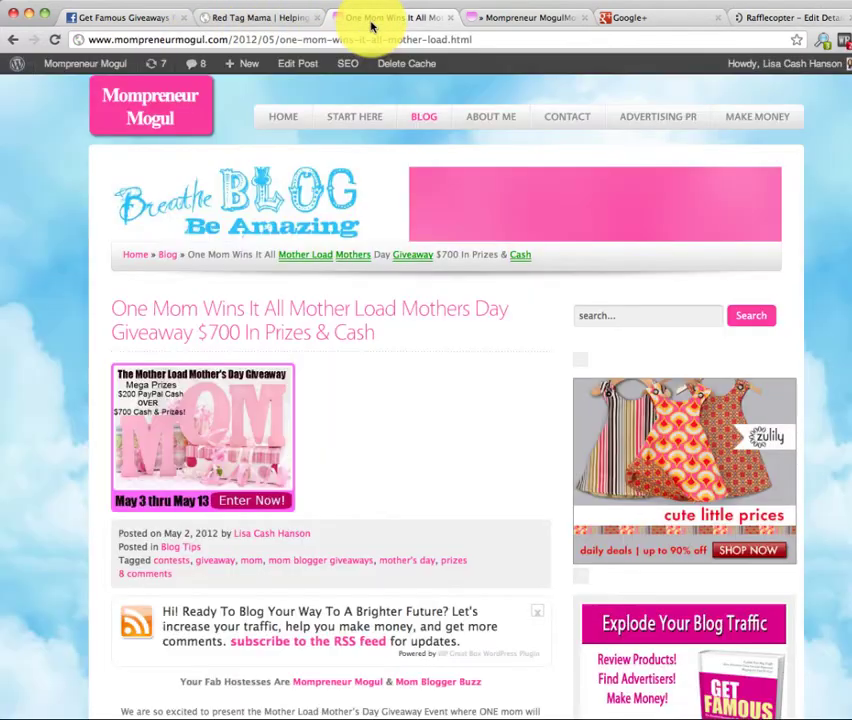
scroll(363, 144, down, 5)
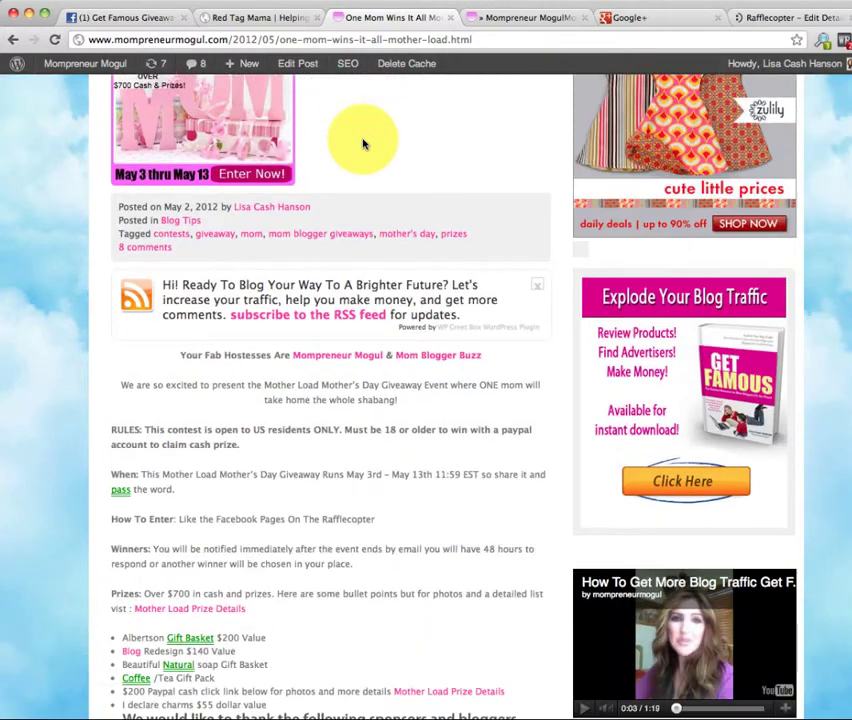
scroll(363, 144, down, 3)
scroll(363, 144, down, 2)
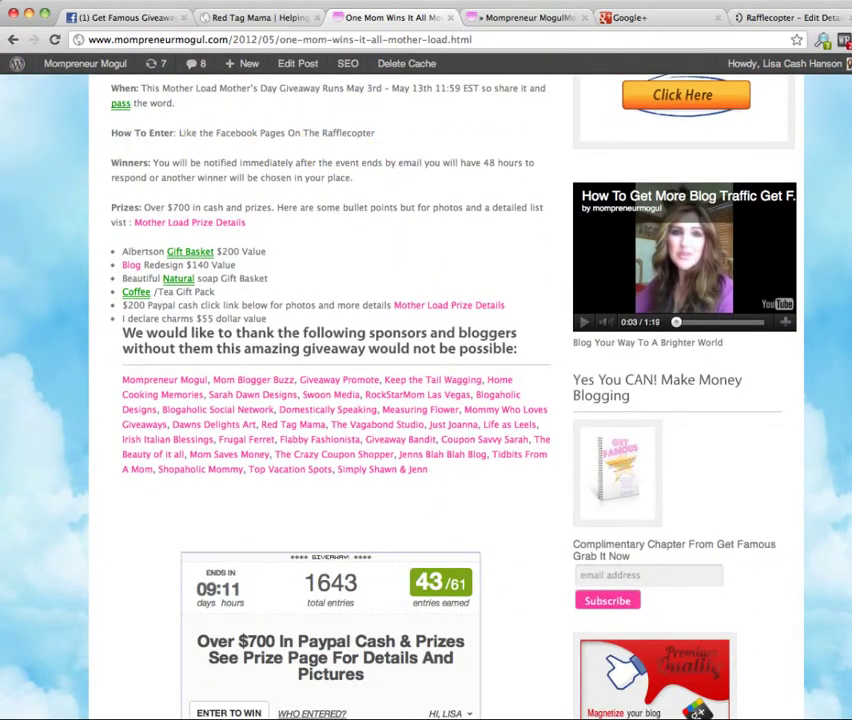
click(15, 0)
mouse_move(40, 0)
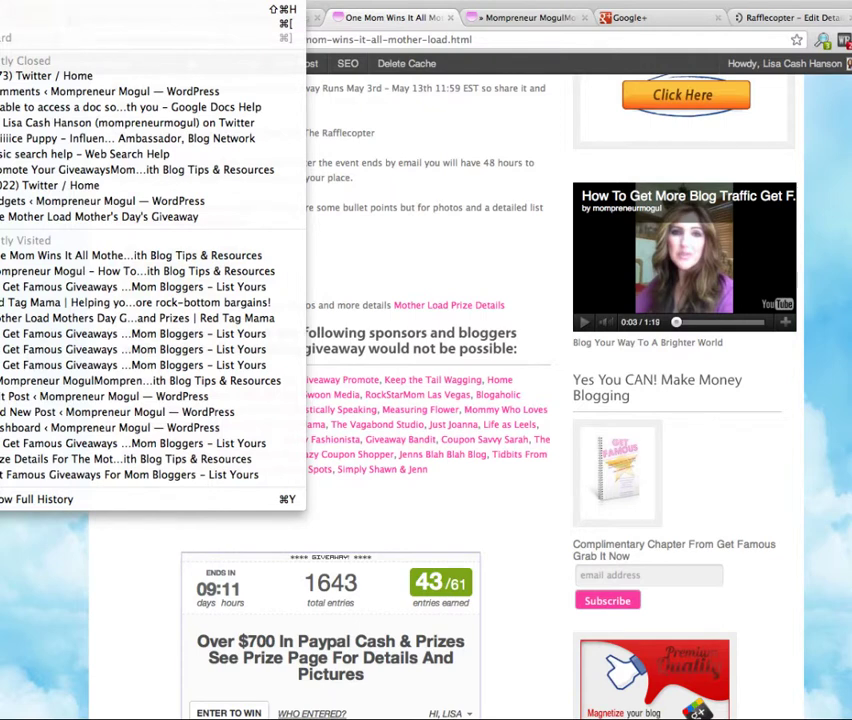
key(Escape)
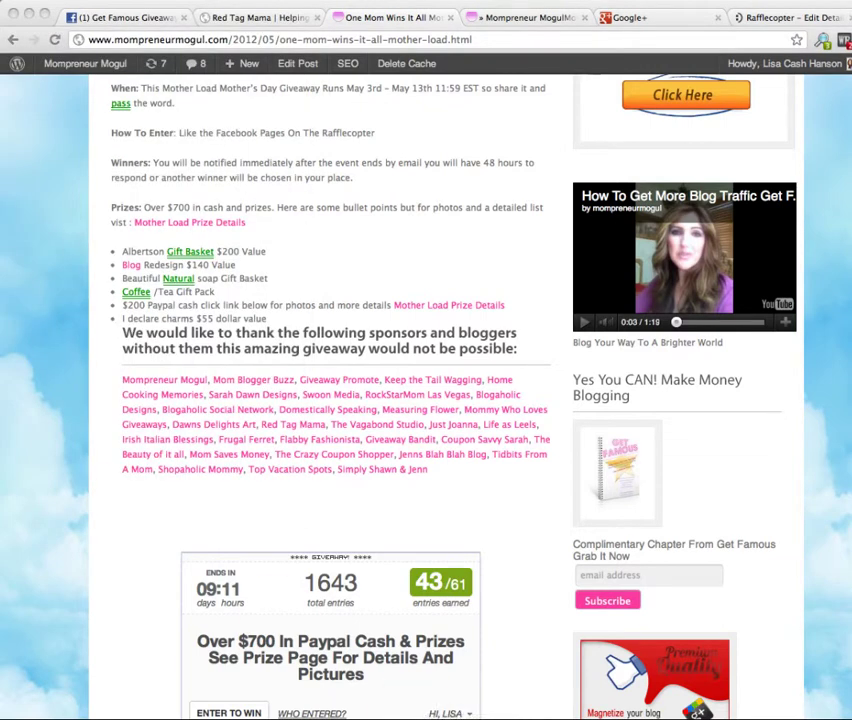